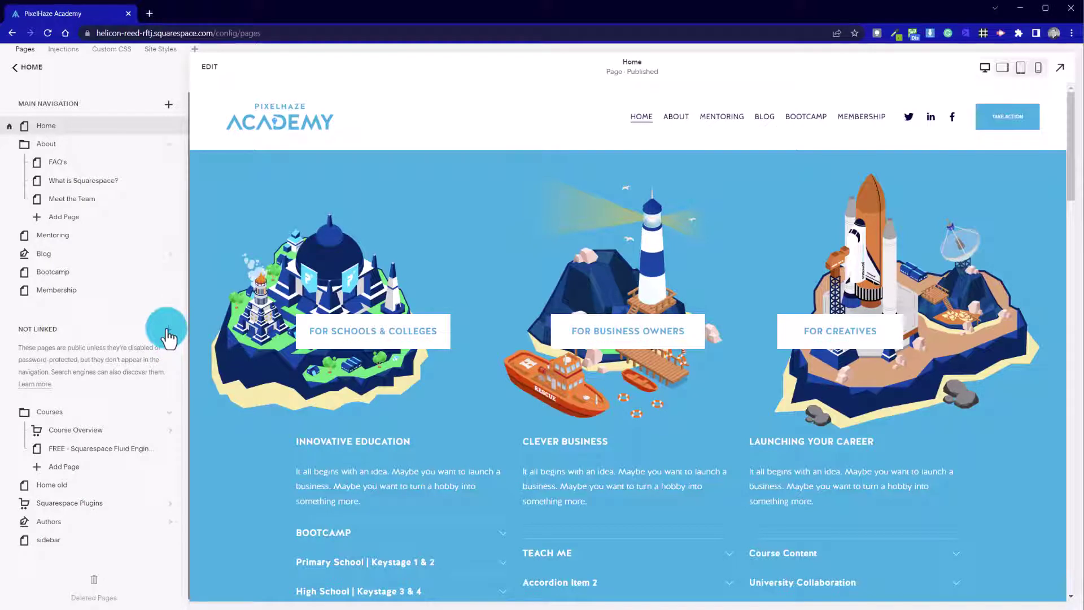
Add a blank page under Not Linked, keeping the default name 'New Page'.
{"action": "left_click", "coordinate": [168, 330]}
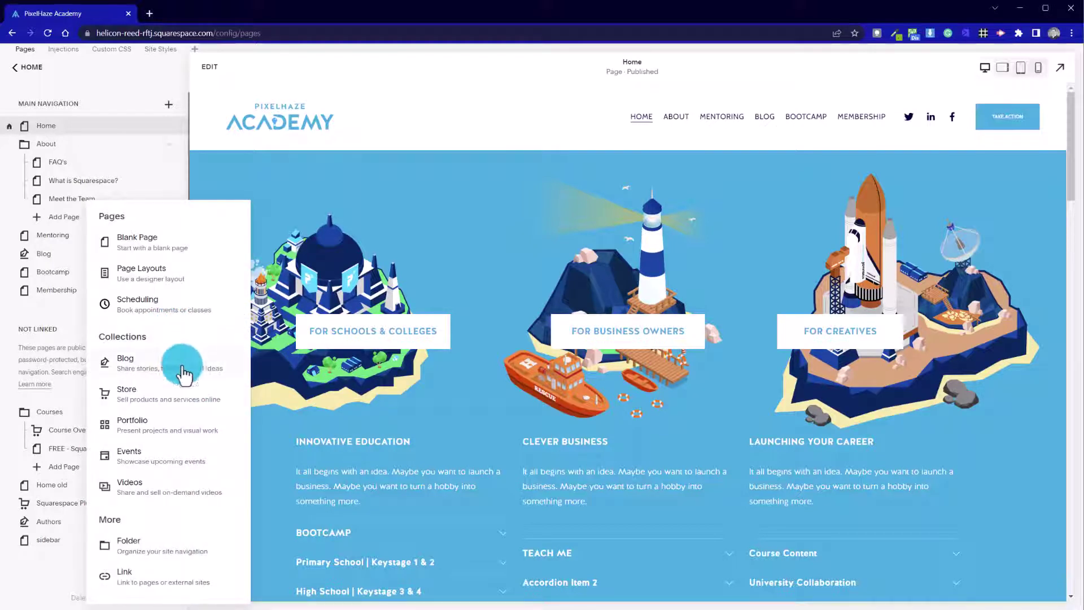
{"action": "left_click", "coordinate": [169, 240]}
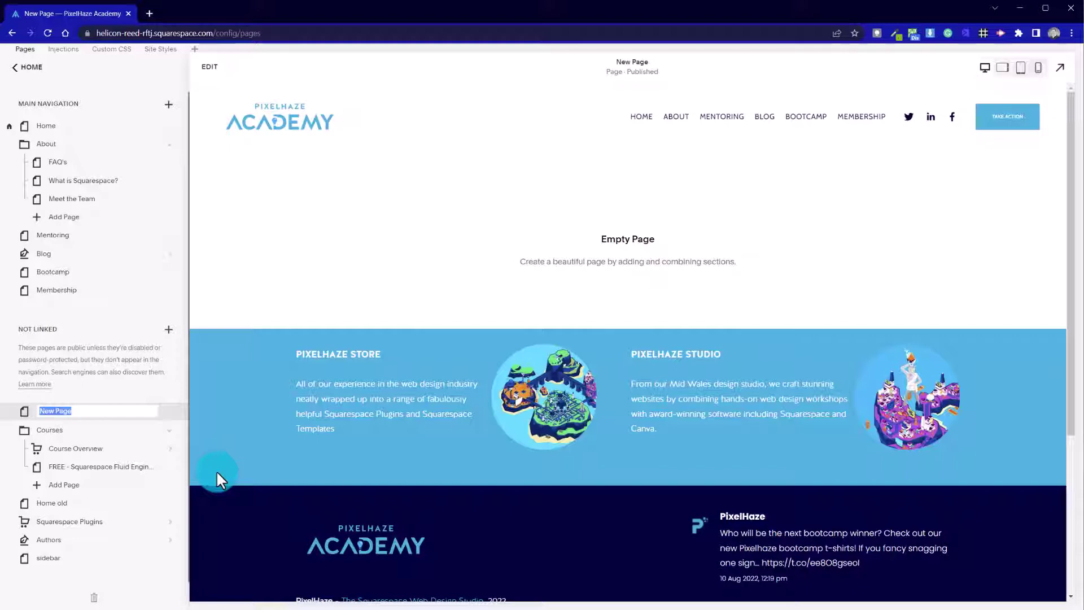
{"action": "key", "text": "Return"}
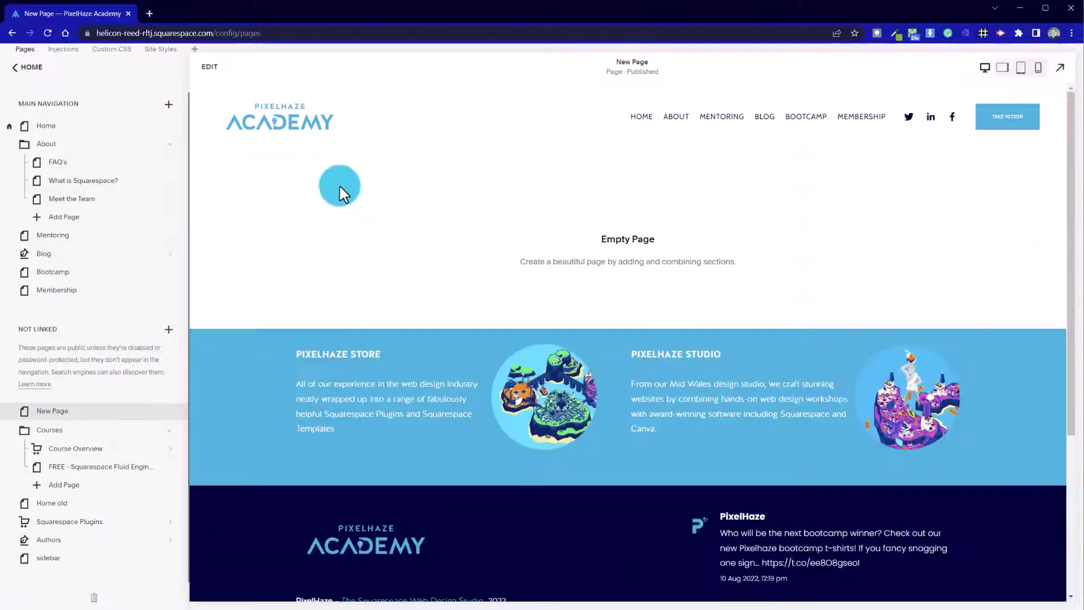
Start editing New Page and browse the Contact, People and Services section layouts down to Add Blank.
{"action": "left_click", "coordinate": [209, 69]}
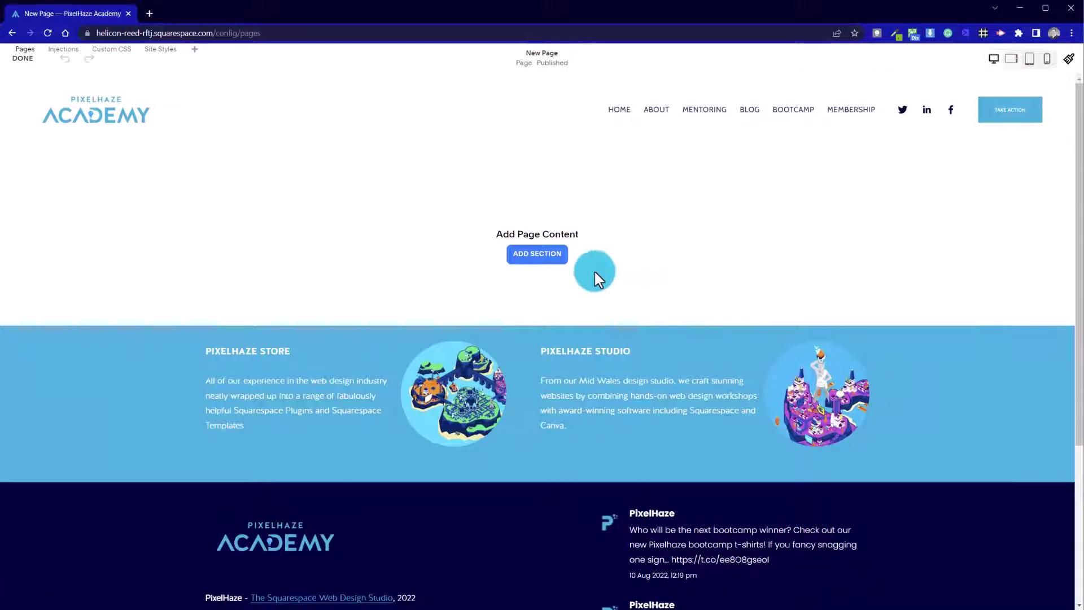
{"action": "left_click", "coordinate": [539, 256]}
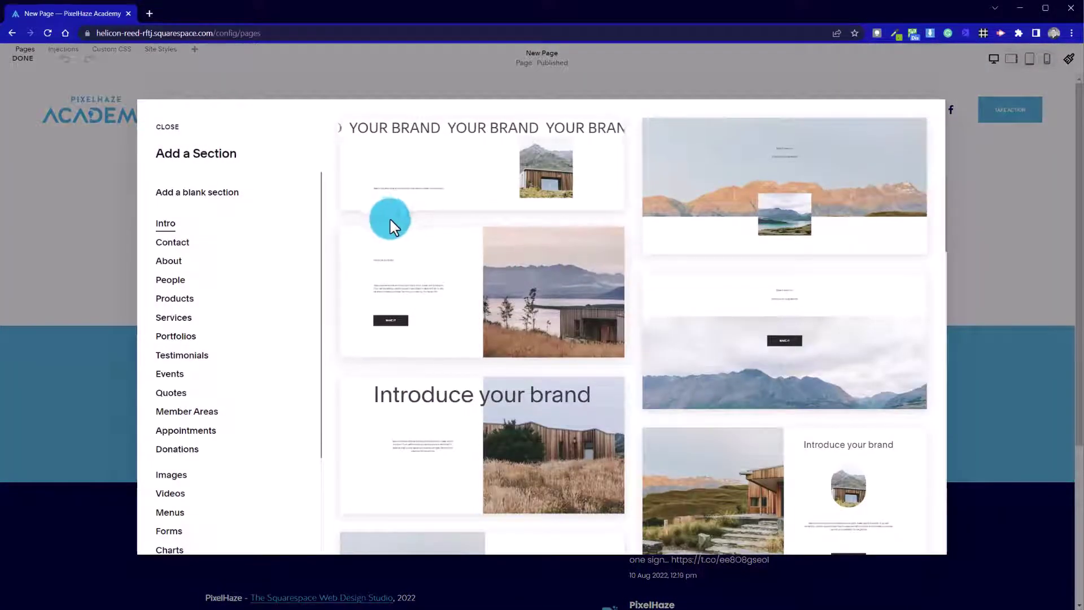
{"action": "left_click", "coordinate": [171, 242]}
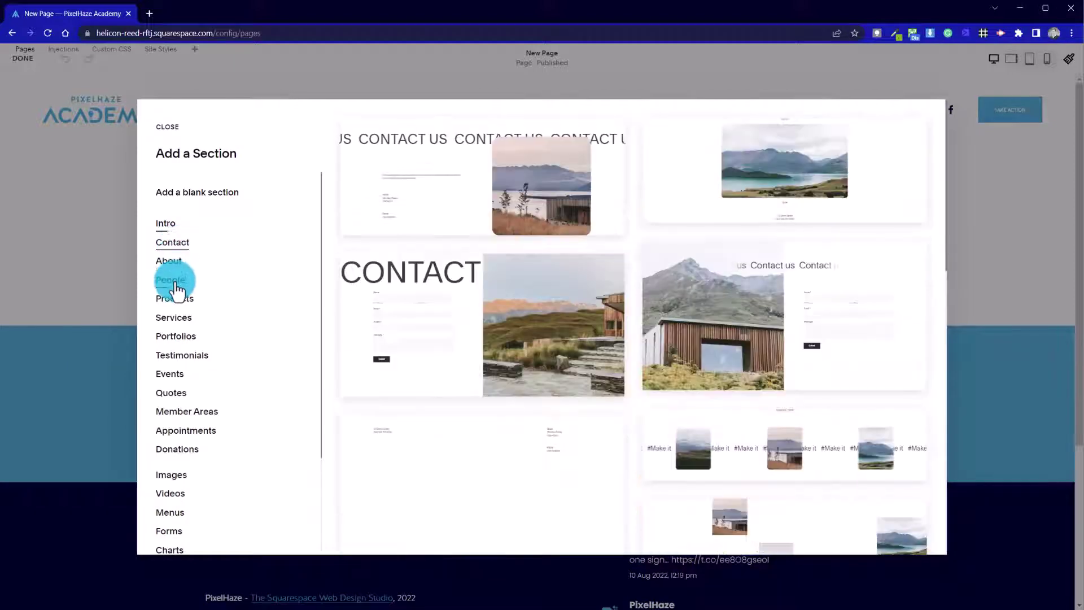
{"action": "left_click", "coordinate": [171, 280]}
{"action": "left_click", "coordinate": [178, 318]}
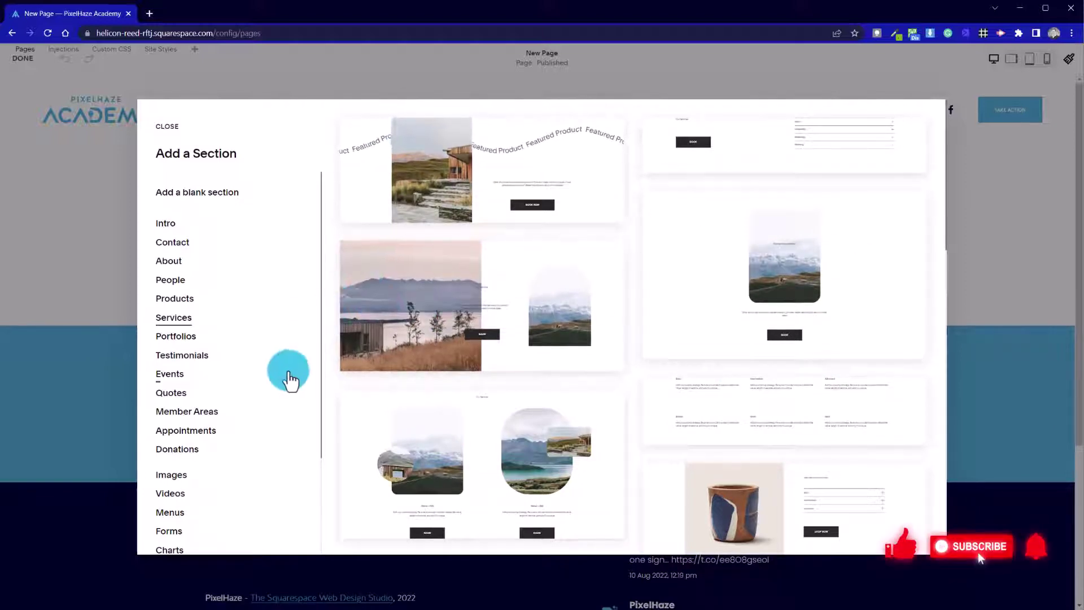
{"action": "scroll", "coordinate": [284, 405], "scroll_direction": "down", "scroll_amount": 3}
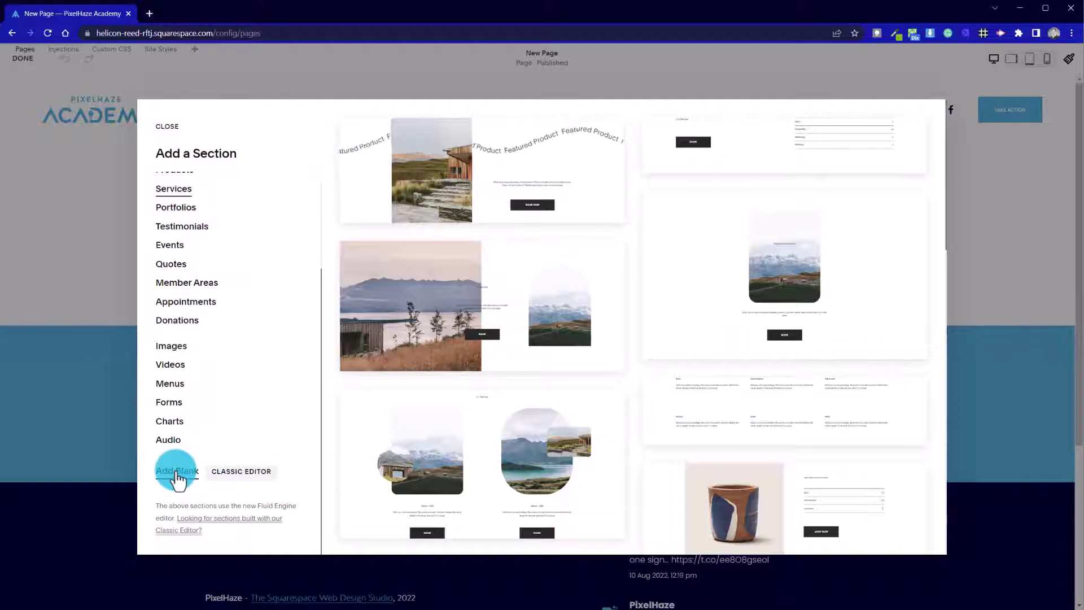
Add a blank section containing two Line blocks placed side by side.
{"action": "left_click", "coordinate": [227, 480]}
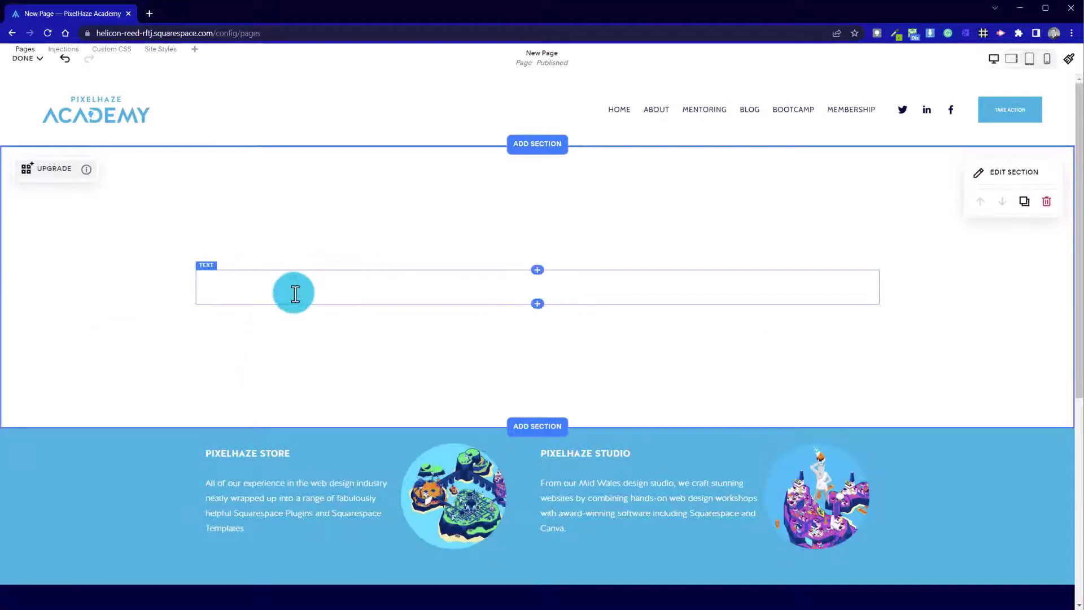
{"action": "mouse_move", "coordinate": [88, 172]}
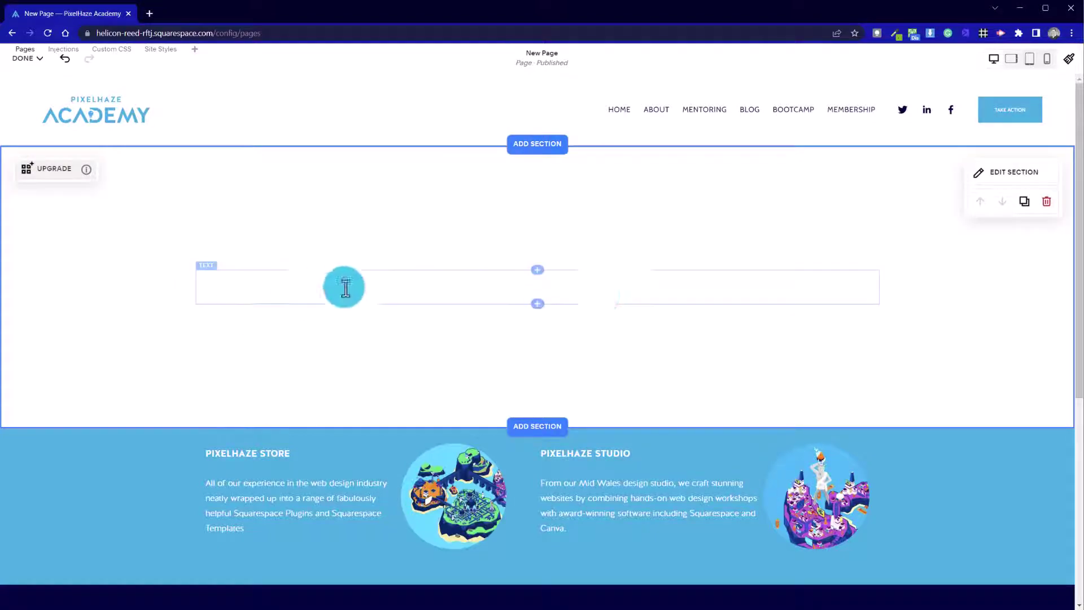
{"action": "left_click", "coordinate": [542, 271]}
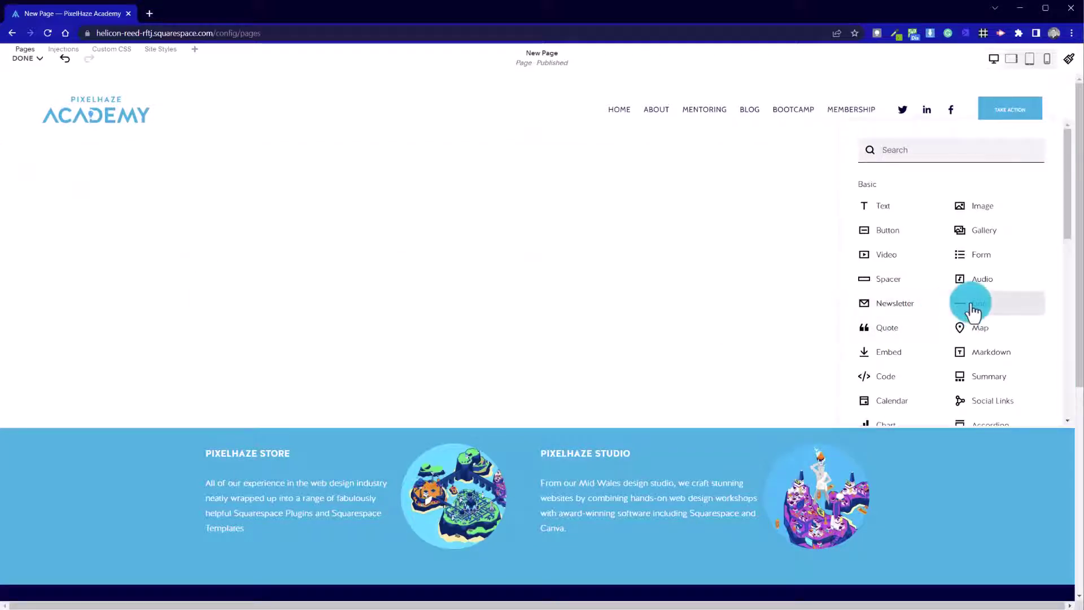
{"action": "left_click", "coordinate": [970, 305]}
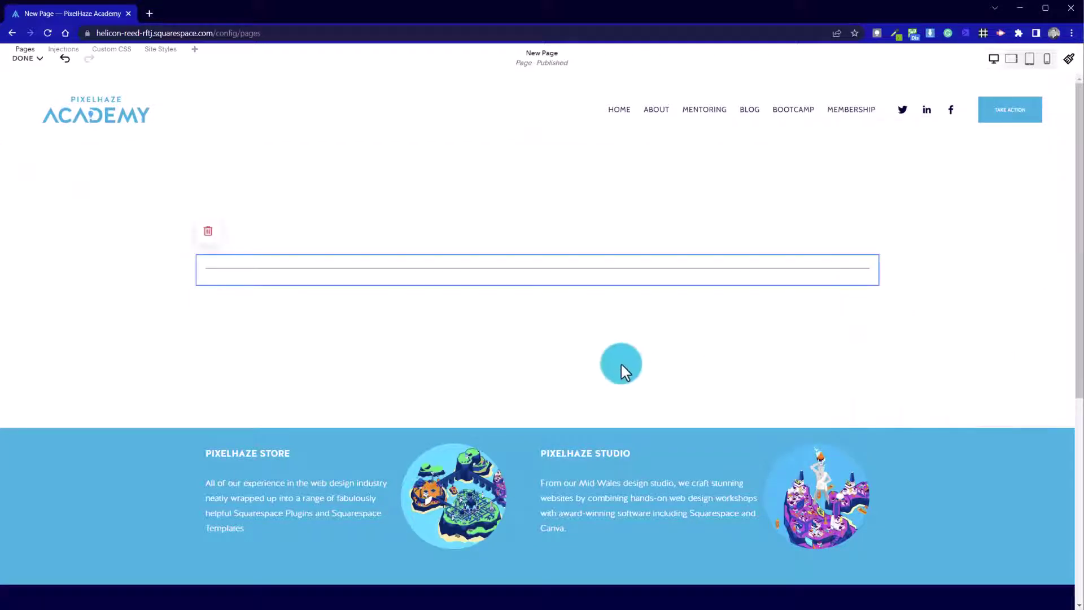
{"action": "left_click", "coordinate": [539, 287]}
{"action": "left_click", "coordinate": [974, 319]}
{"action": "left_click_drag", "start_coordinate": [462, 286], "coordinate": [832, 249]}
{"action": "left_click", "coordinate": [496, 294]}
Reposition the empty text block in the left column and add an image block under the right line.
{"action": "left_click", "coordinate": [432, 328]}
{"action": "left_click_drag", "start_coordinate": [431, 310], "coordinate": [384, 282]}
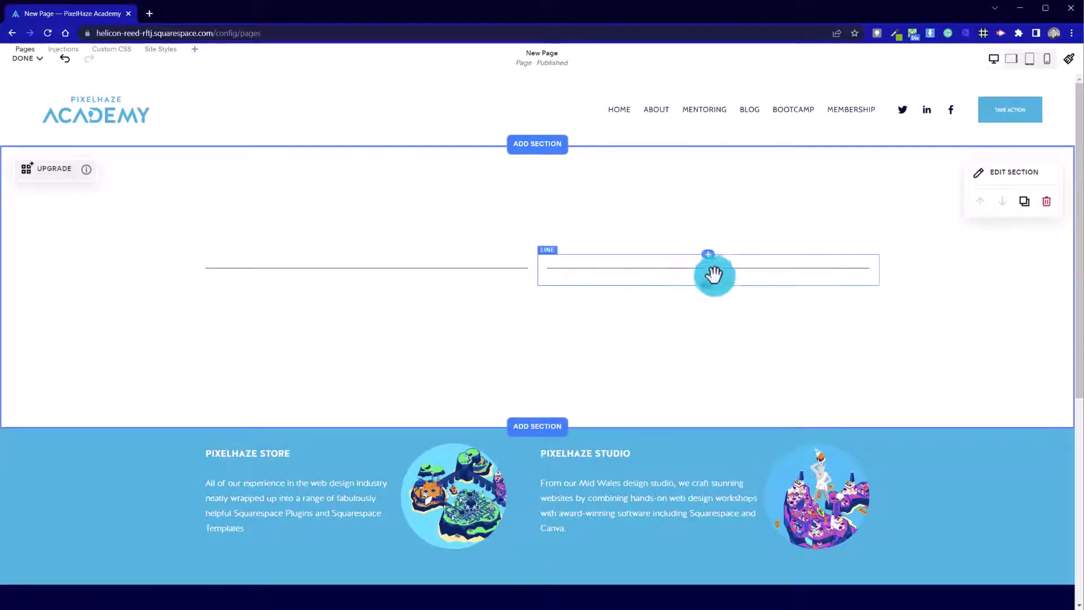
{"action": "left_click", "coordinate": [708, 286]}
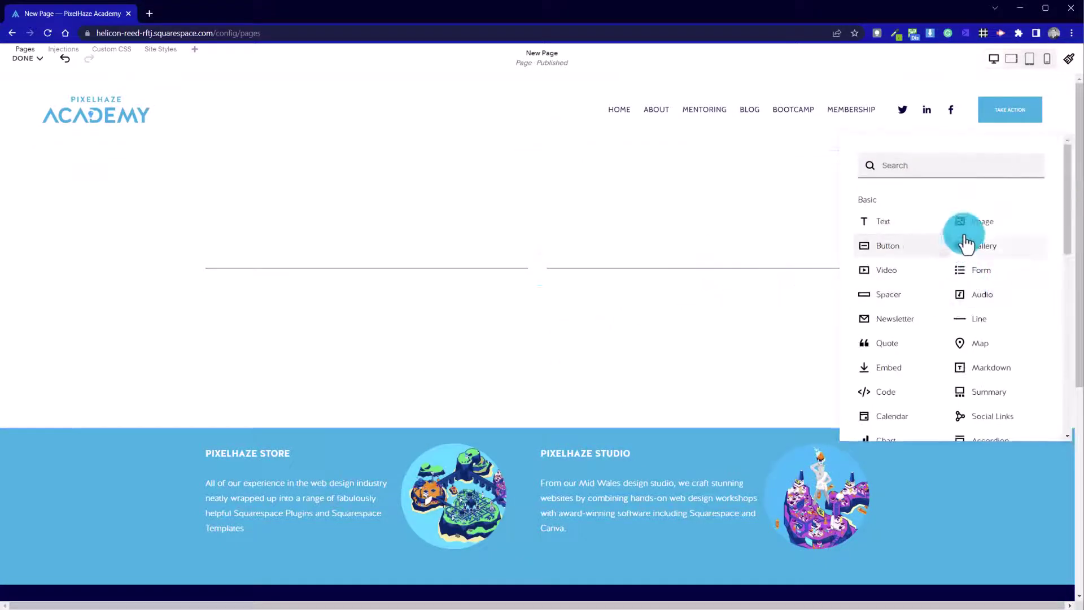
{"action": "left_click", "coordinate": [980, 226]}
{"action": "left_click", "coordinate": [449, 400]}
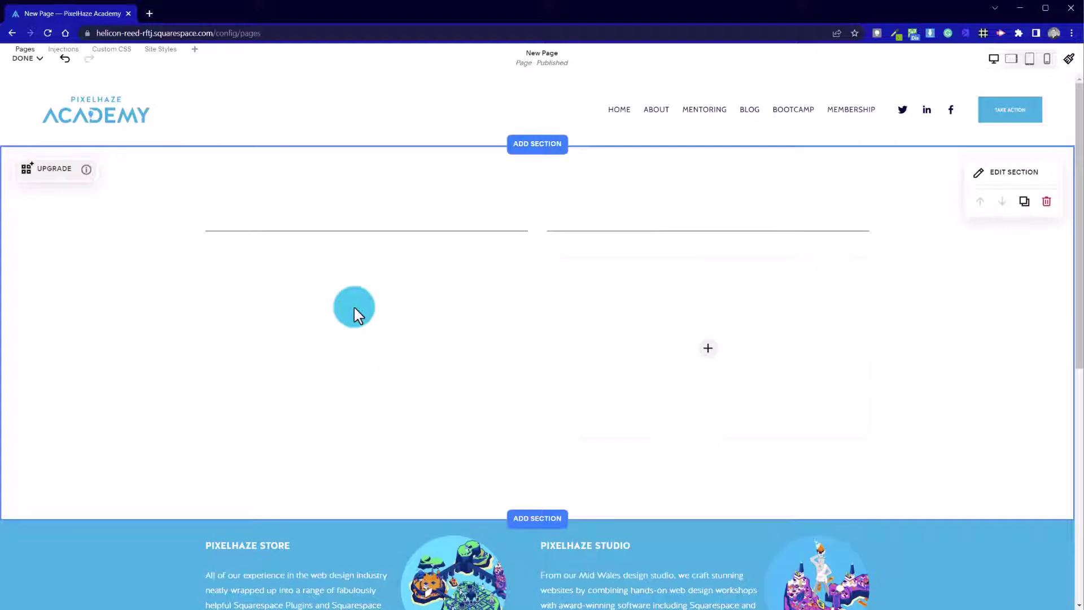
Fill the left text block with a lorem ipsum paragraph.
{"action": "left_click", "coordinate": [278, 260]}
{"action": "type", "text": "lo"}
{"action": "key", "text": "Return"}
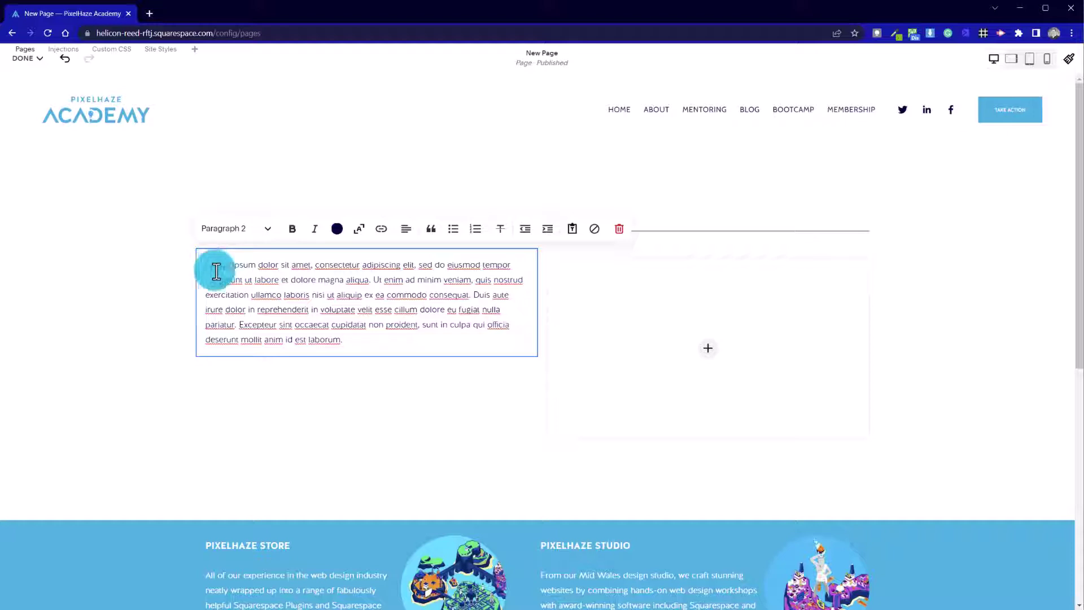
{"action": "left_click", "coordinate": [609, 442]}
Add a Quote block under the right column's divider line and adjust its placement.
{"action": "left_click", "coordinate": [719, 247]}
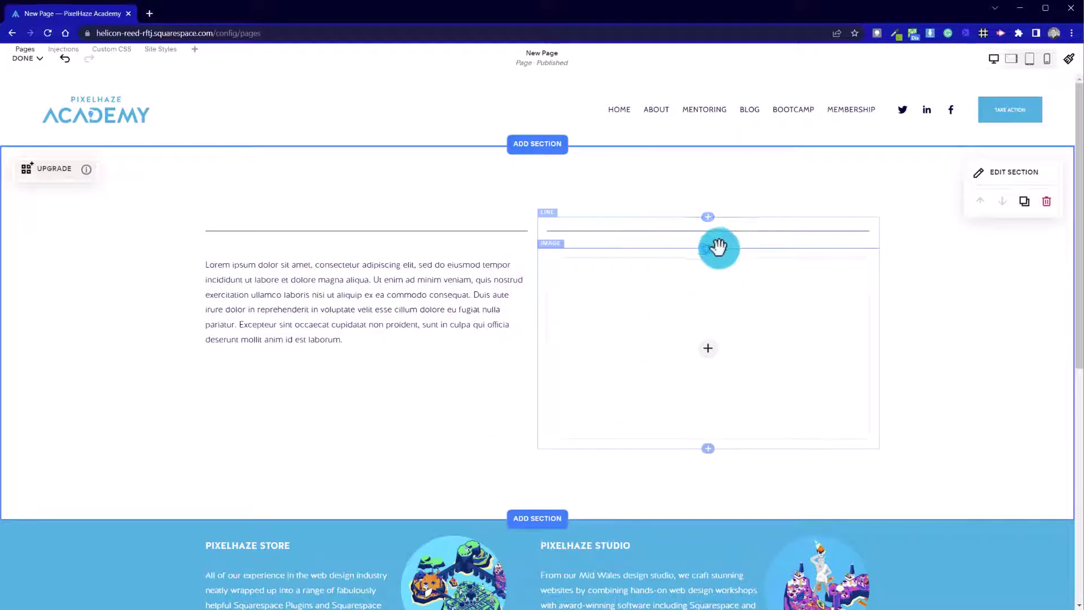
{"action": "left_click", "coordinate": [709, 253]}
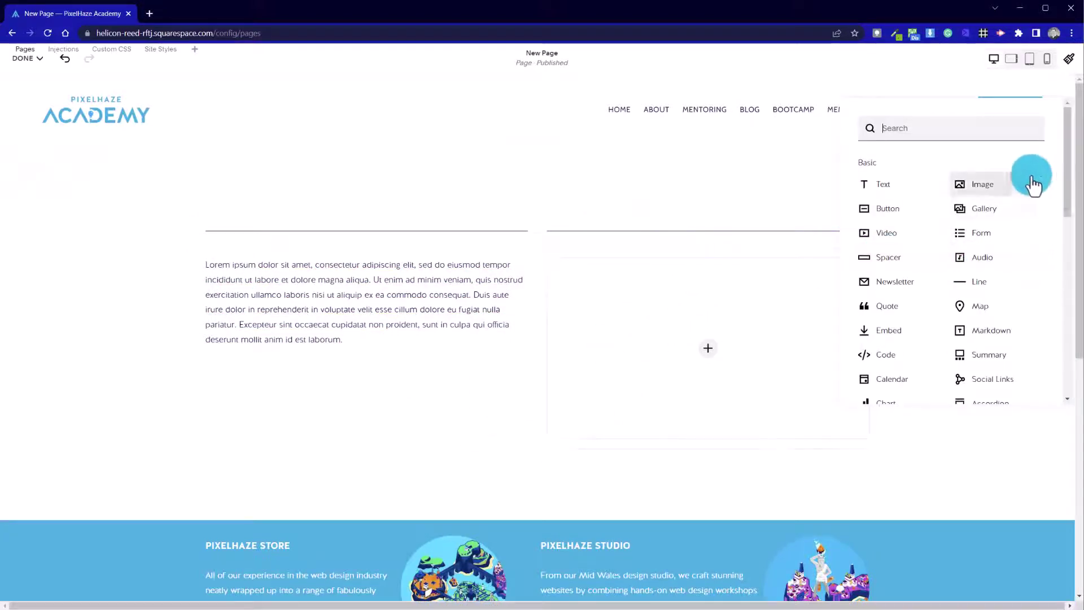
{"action": "left_click", "coordinate": [868, 316]}
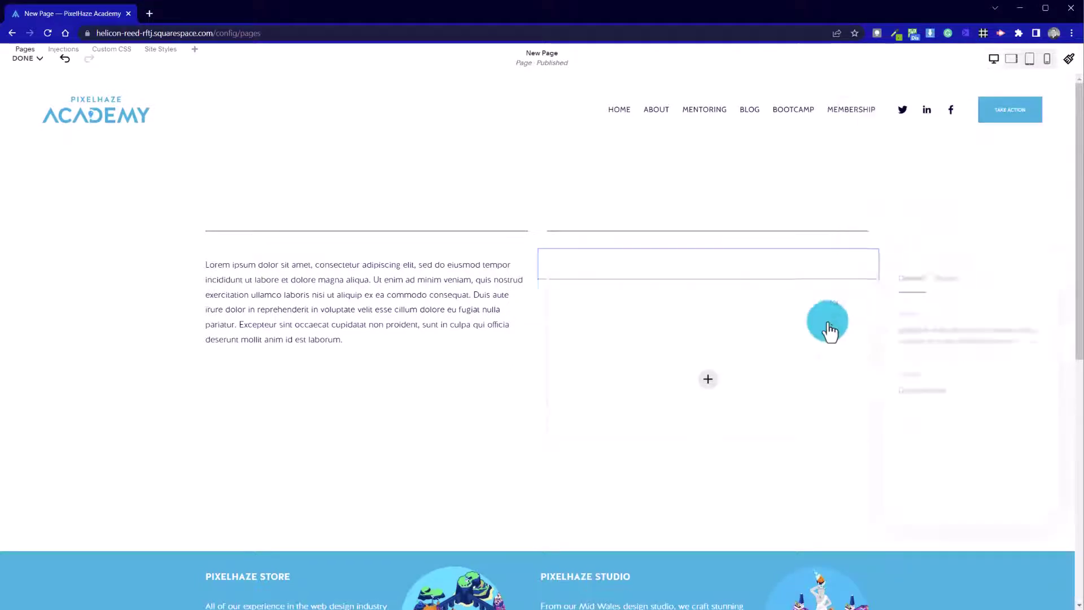
{"action": "left_click", "coordinate": [454, 418]}
{"action": "mouse_move", "coordinate": [386, 242]}
{"action": "left_mouse_down"}
{"action": "mouse_move", "coordinate": [341, 256]}
{"action": "mouse_move", "coordinate": [375, 249]}
{"action": "mouse_move", "coordinate": [389, 223]}
{"action": "mouse_move", "coordinate": [363, 230]}
{"action": "mouse_move", "coordinate": [368, 252]}
{"action": "left_mouse_up"}
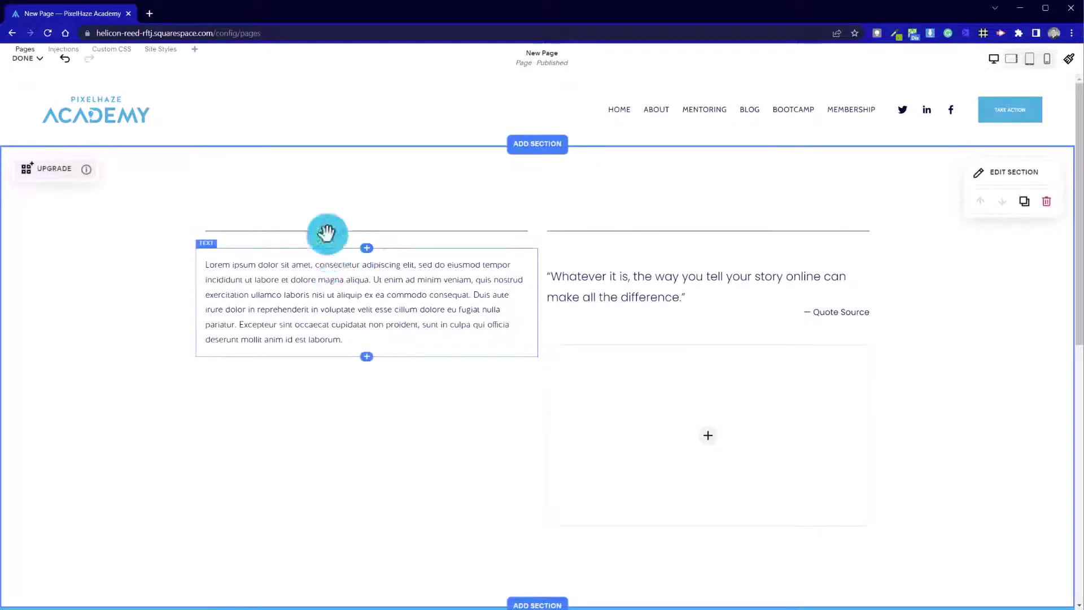
{"action": "left_click_drag", "start_coordinate": [362, 234], "coordinate": [366, 223]}
Add a text block reading 'Page title' above the left divider line.
{"action": "left_click", "coordinate": [368, 218]}
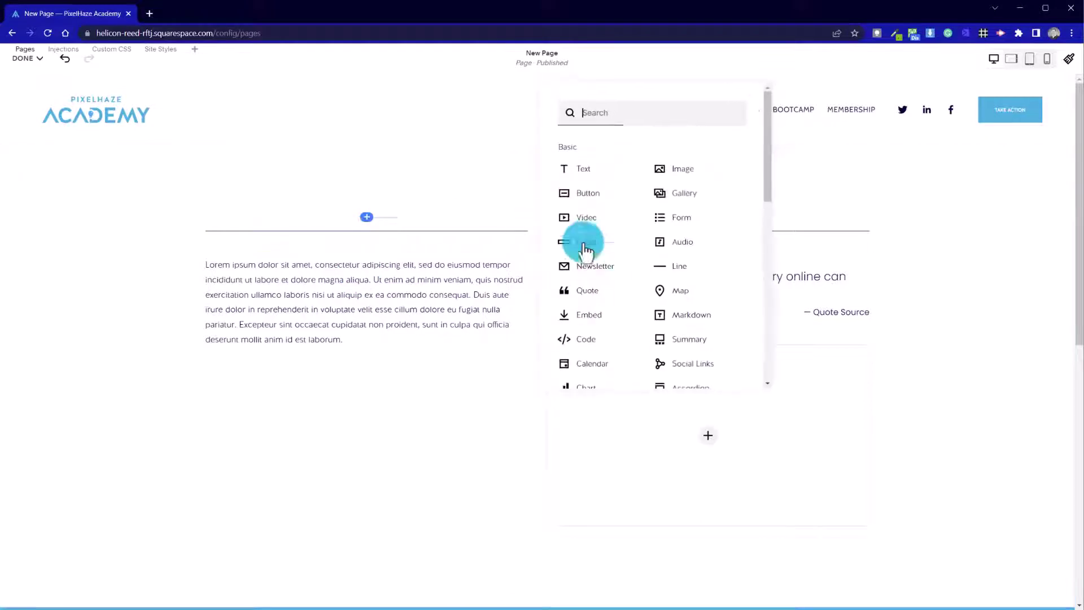
{"action": "left_click", "coordinate": [615, 180]}
{"action": "left_click", "coordinate": [291, 236]}
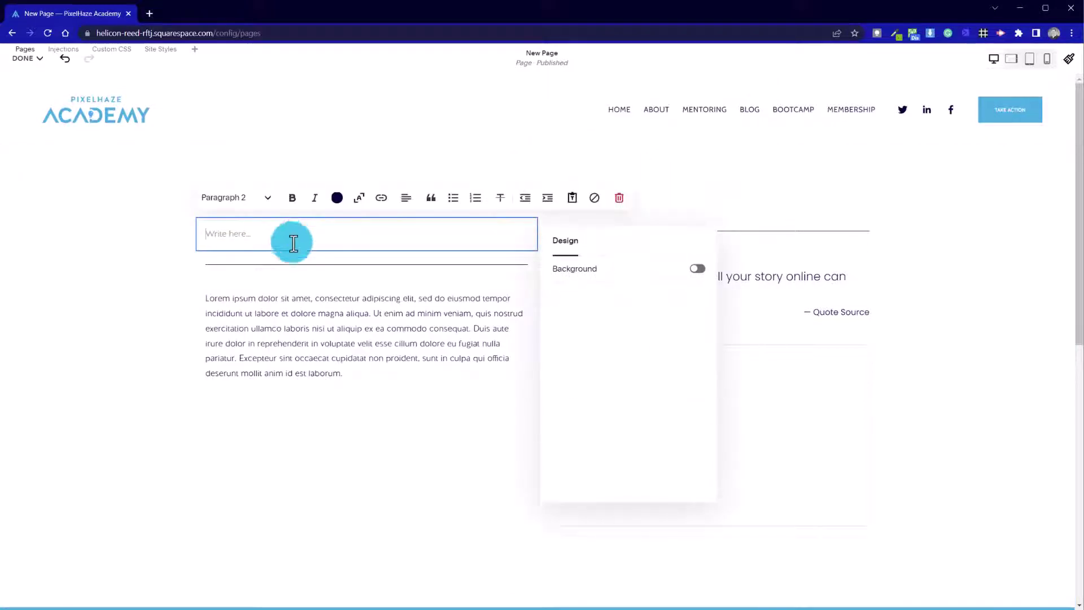
{"action": "type", "text": "Page title"}
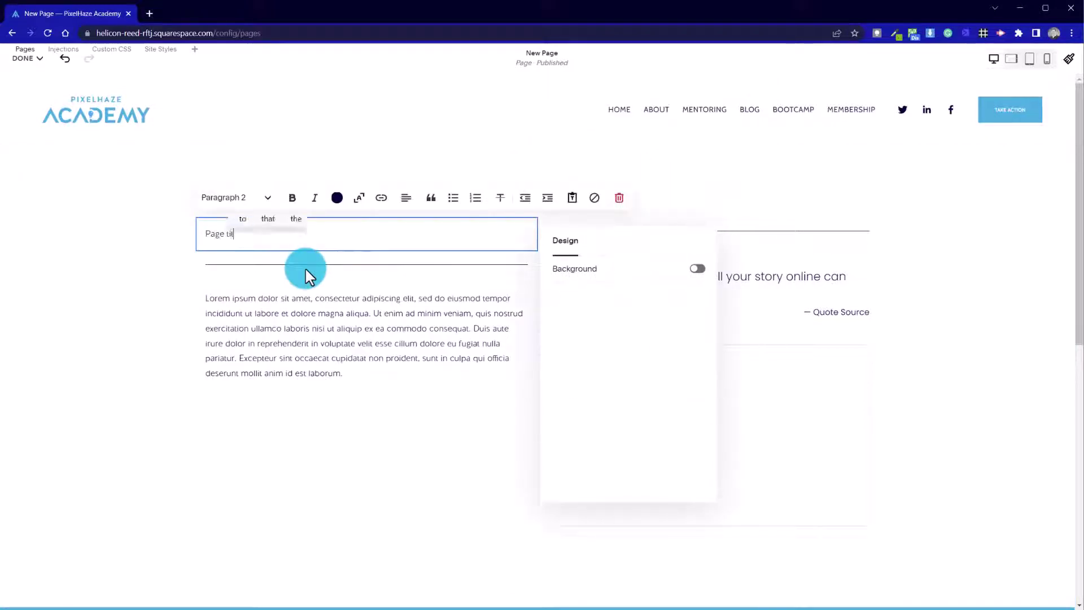
{"action": "left_click", "coordinate": [339, 443]}
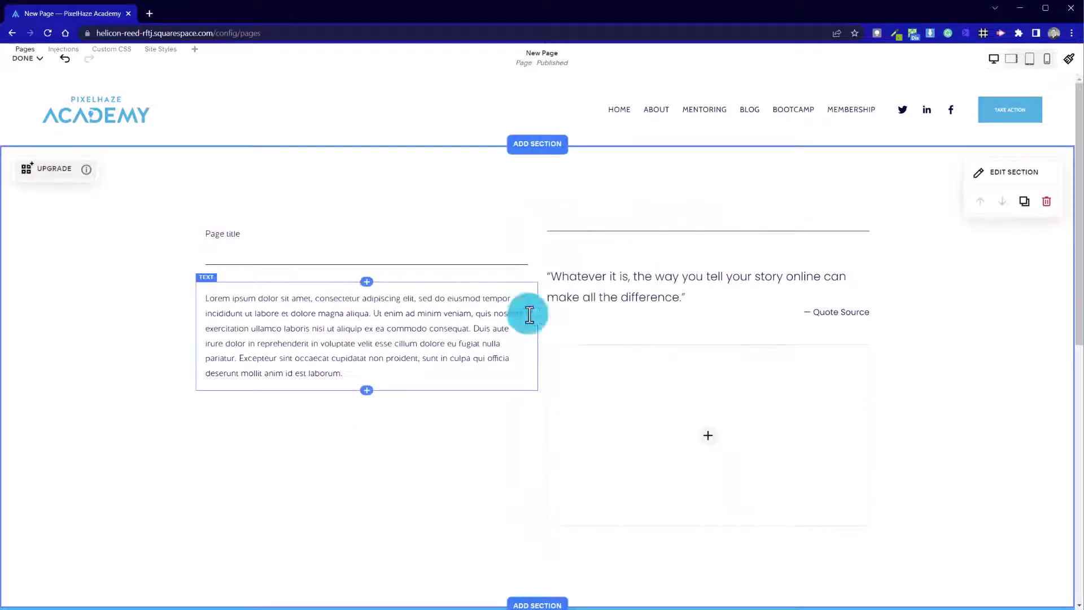
Rearrange columns: Page title at far left, lorem text in the middle, widened against the quote.
{"action": "left_click", "coordinate": [276, 242]}
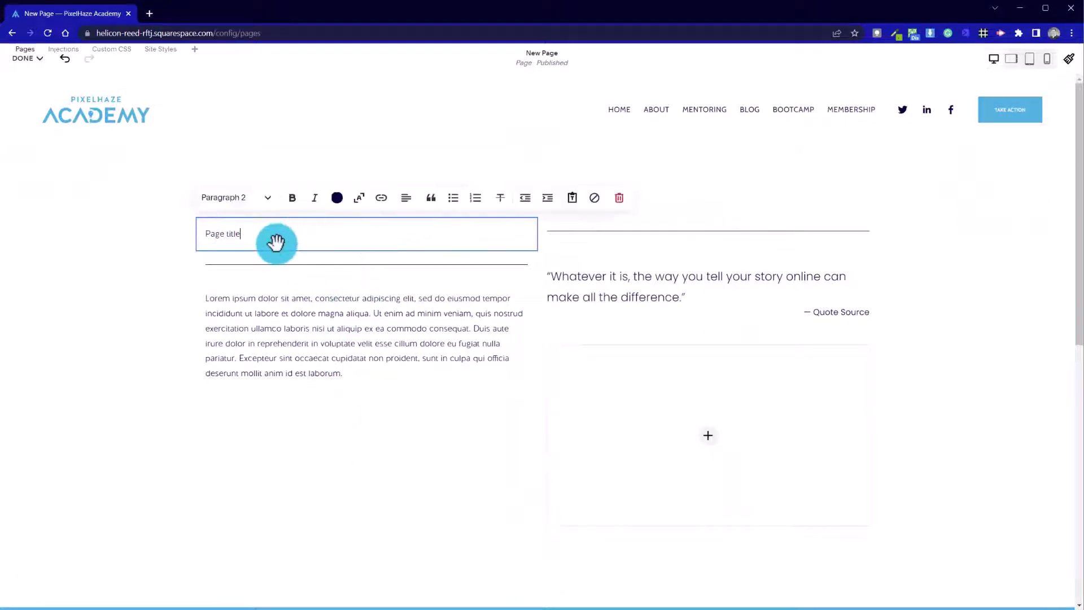
{"action": "left_click_drag", "start_coordinate": [276, 244], "coordinate": [188, 266]}
{"action": "left_click_drag", "start_coordinate": [516, 224], "coordinate": [298, 233]}
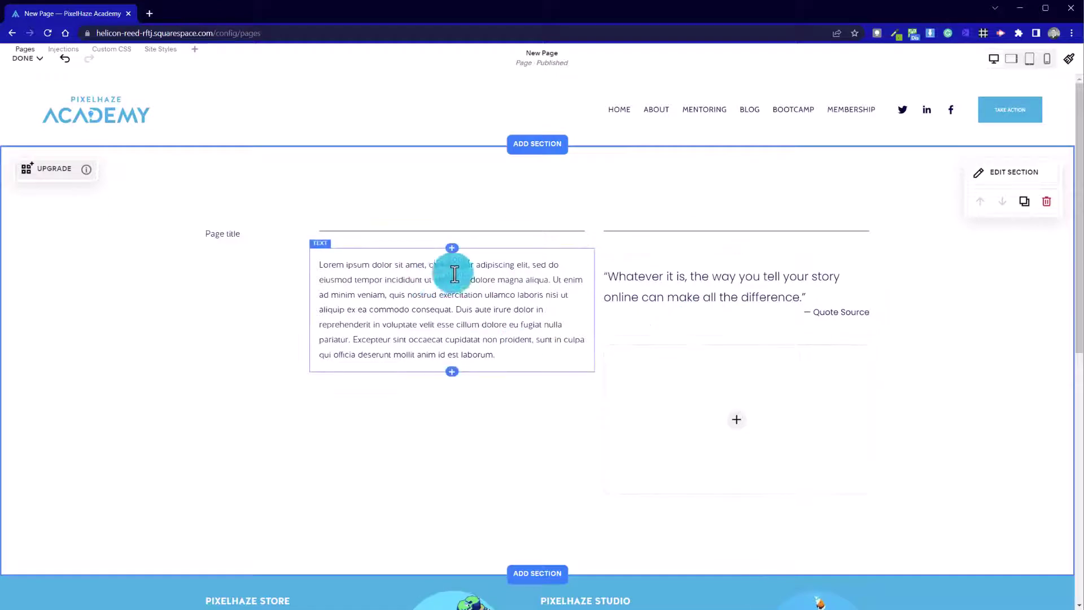
{"action": "left_click_drag", "start_coordinate": [595, 230], "coordinate": [571, 256]}
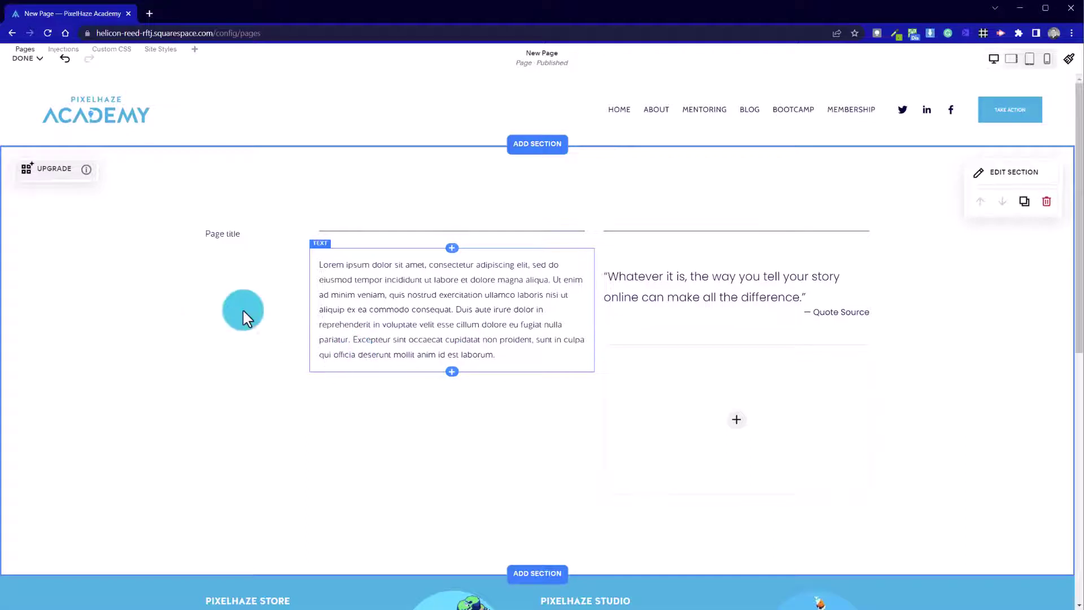
Style the Page title text as Heading 3.
{"action": "left_click", "coordinate": [234, 238]}
{"action": "left_click", "coordinate": [248, 198]}
{"action": "left_click", "coordinate": [252, 262]}
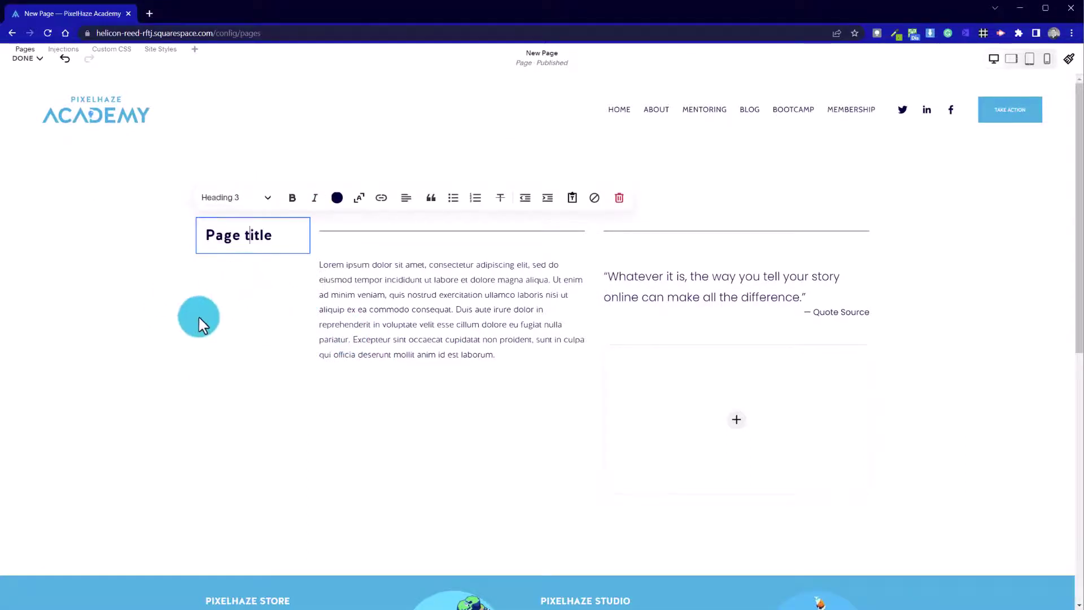
{"action": "left_click", "coordinate": [221, 375]}
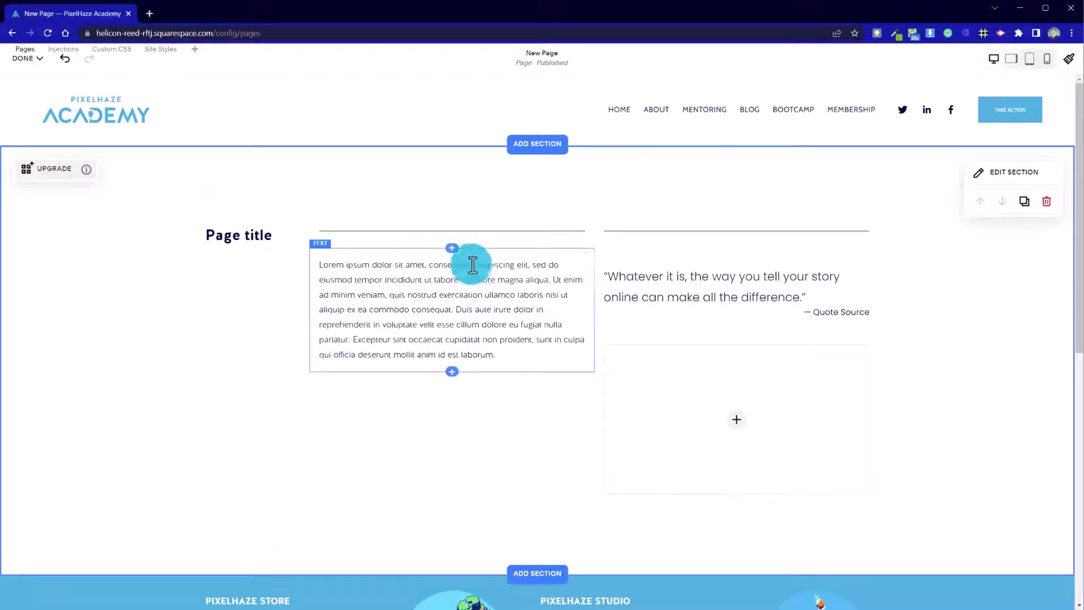
Delete the empty image block under the quote.
{"action": "left_click", "coordinate": [688, 388]}
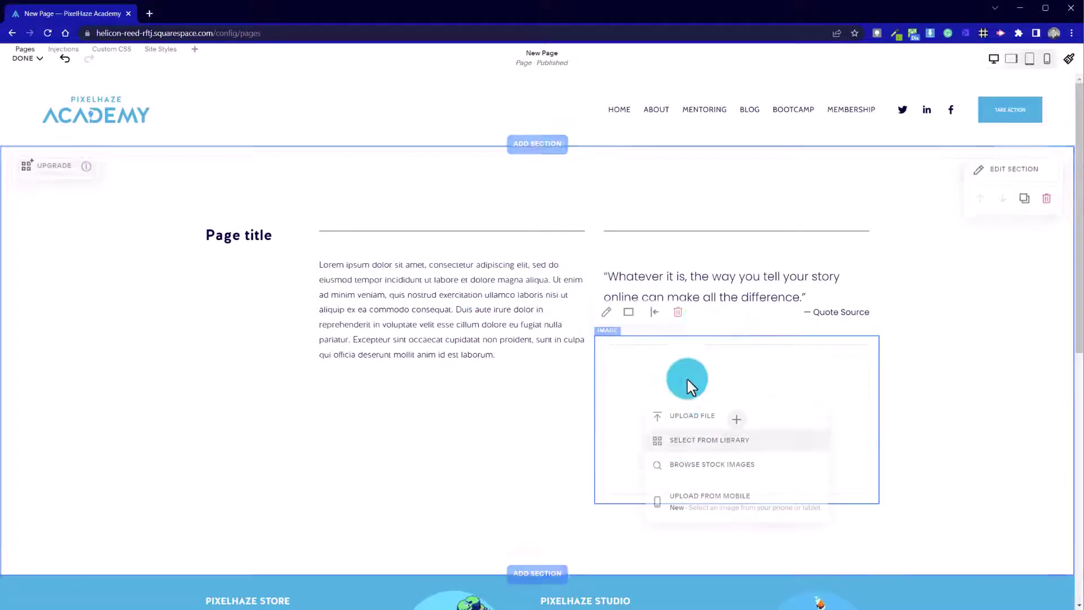
{"action": "left_click", "coordinate": [679, 313]}
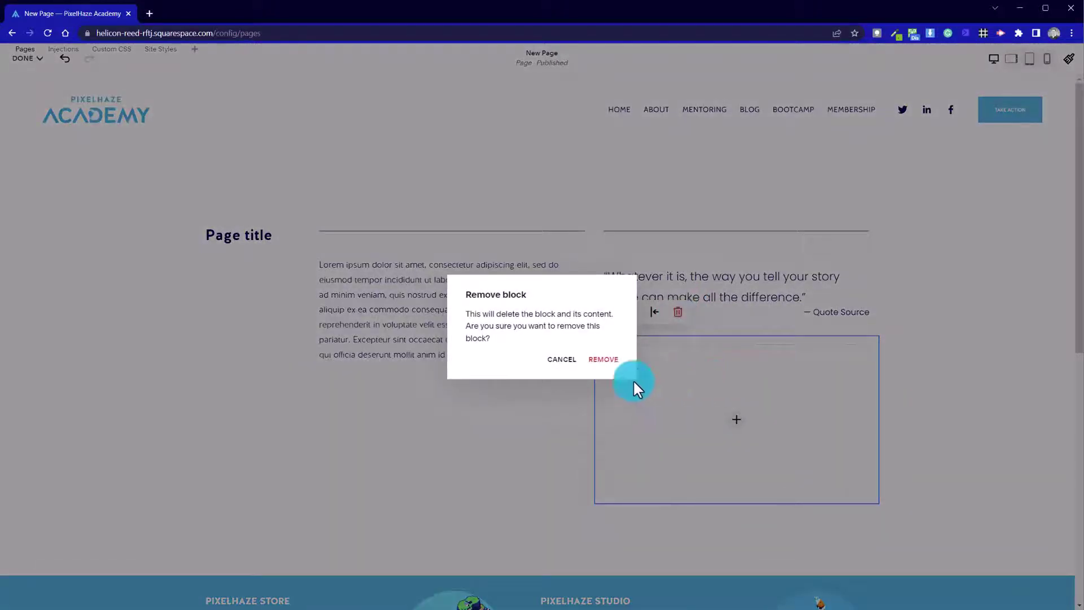
{"action": "left_click", "coordinate": [601, 358]}
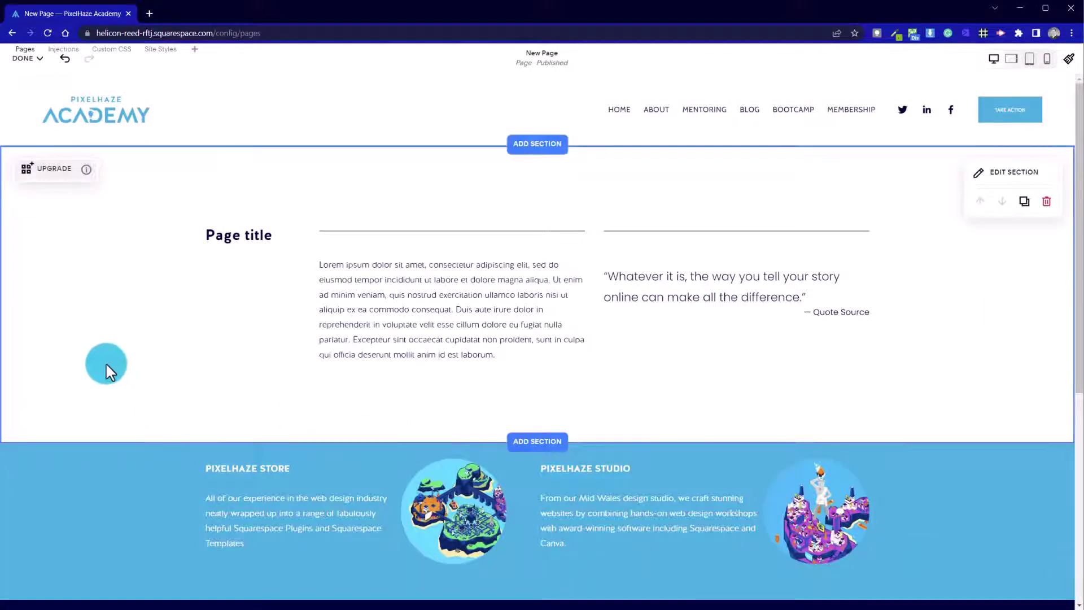
Save New Page, then return to the editor and open the Add a Section dialog.
{"action": "left_click", "coordinate": [33, 61]}
{"action": "left_click", "coordinate": [33, 94]}
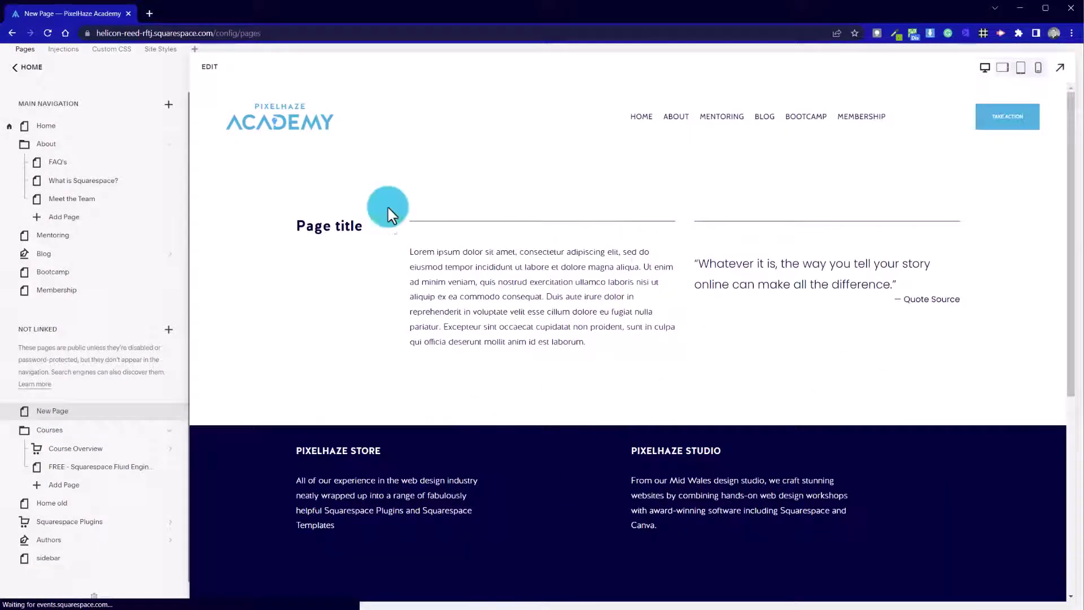
{"action": "left_click_drag", "start_coordinate": [274, 210], "coordinate": [921, 332]}
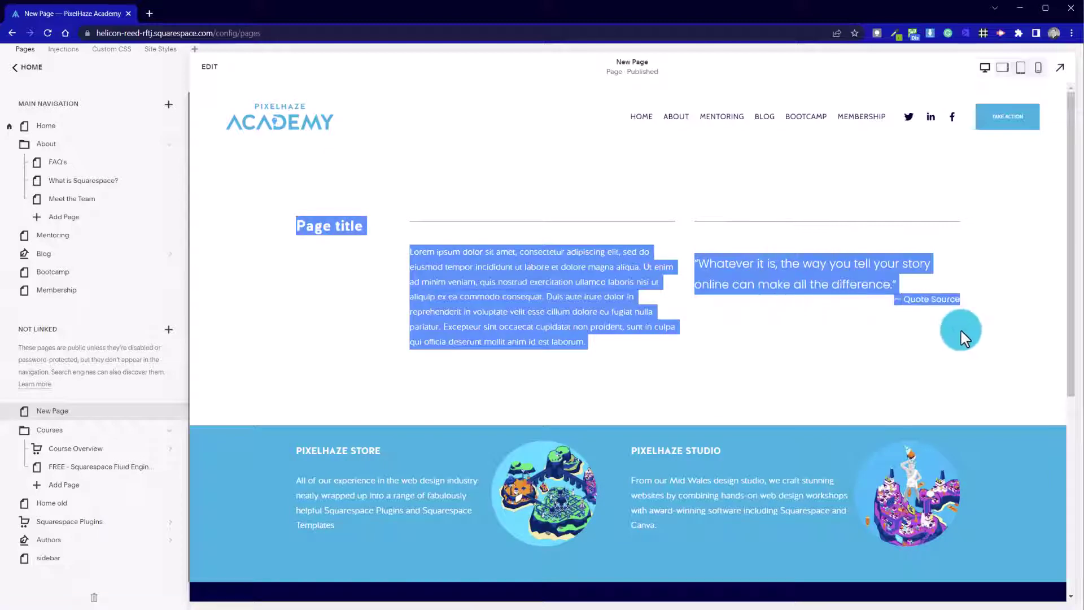
{"action": "left_click", "coordinate": [210, 67]}
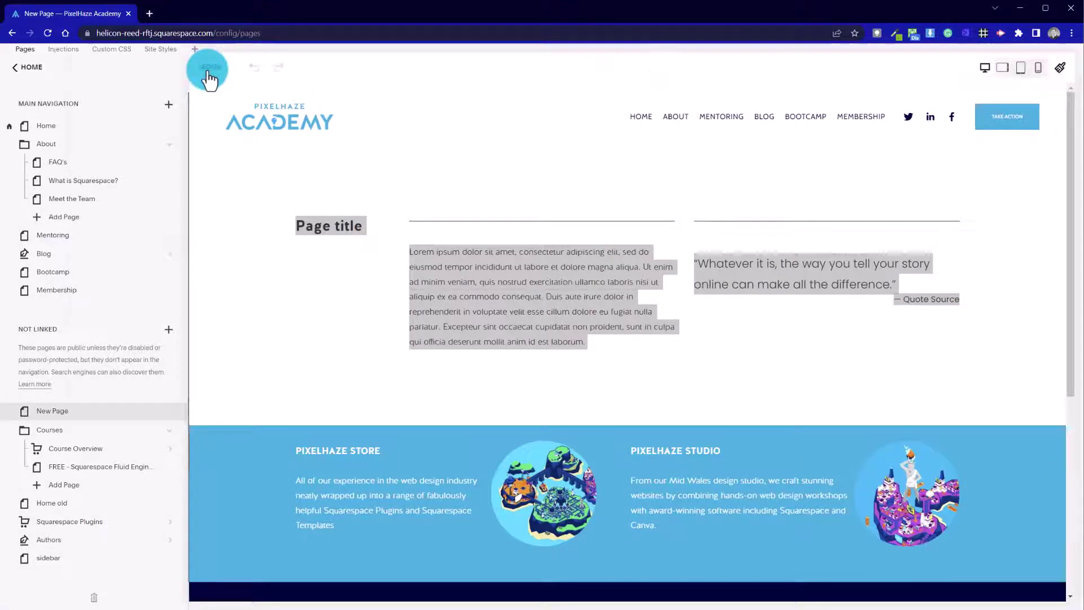
{"action": "left_click", "coordinate": [535, 441]}
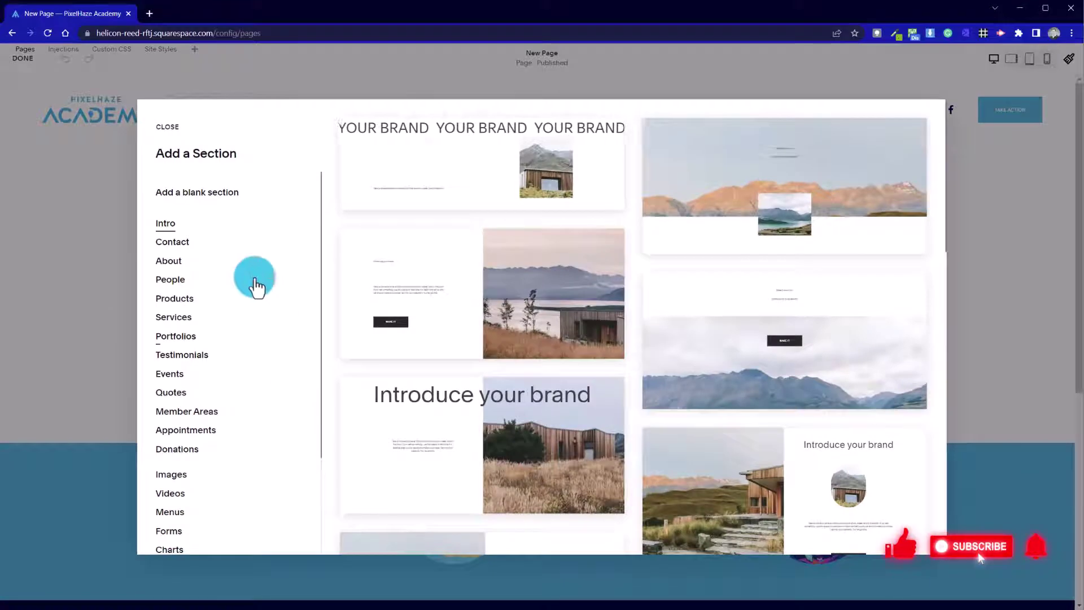
Add a blank section and place a divider line in its middle column.
{"action": "left_click", "coordinate": [204, 194]}
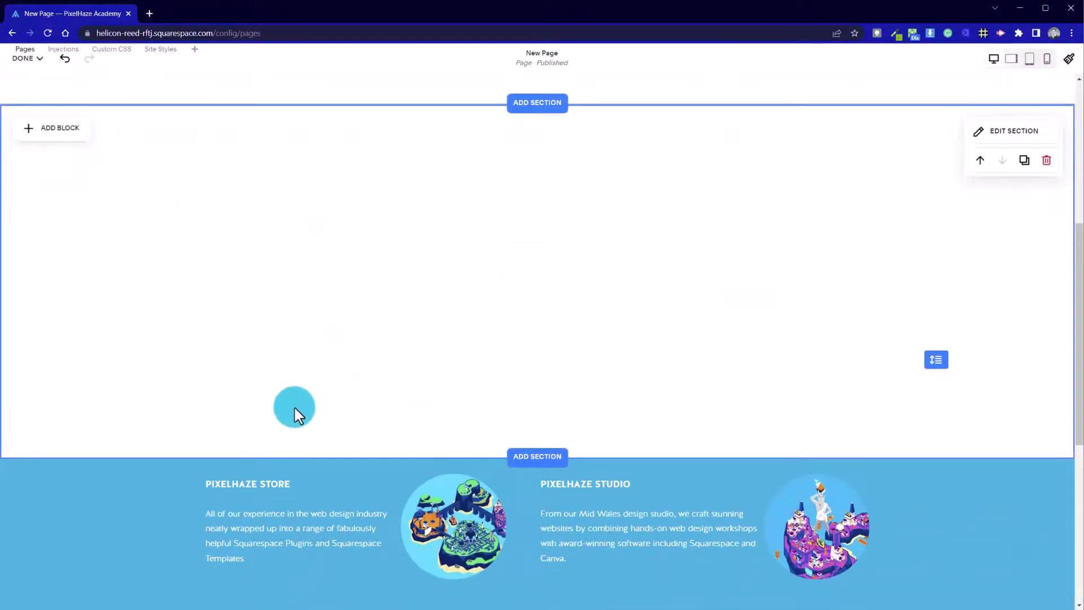
{"action": "scroll", "coordinate": [294, 405], "scroll_direction": "up", "scroll_amount": 5}
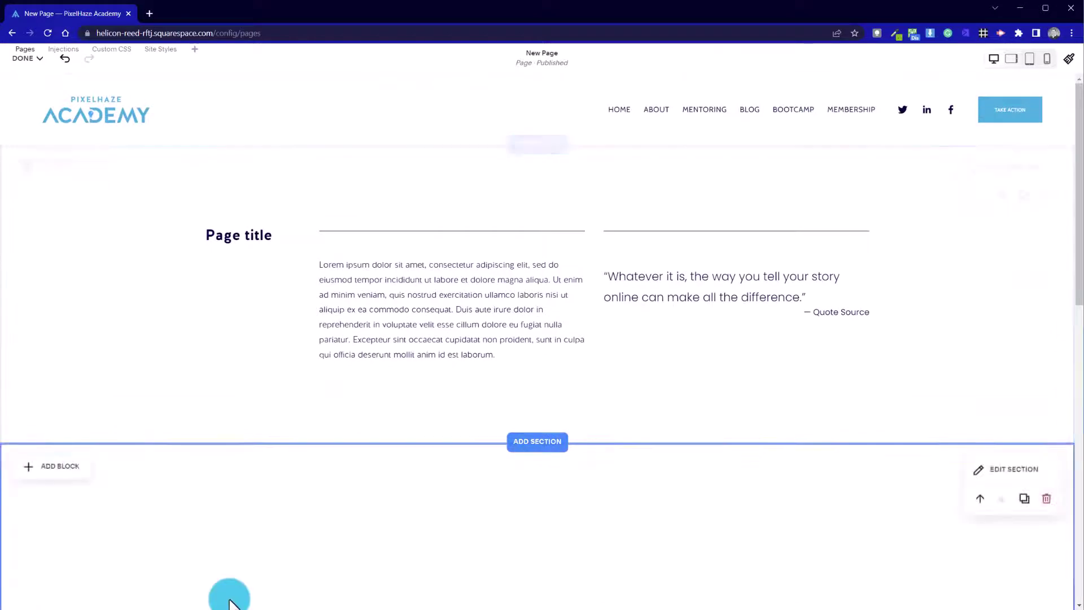
{"action": "scroll", "coordinate": [229, 603], "scroll_direction": "down", "scroll_amount": 5}
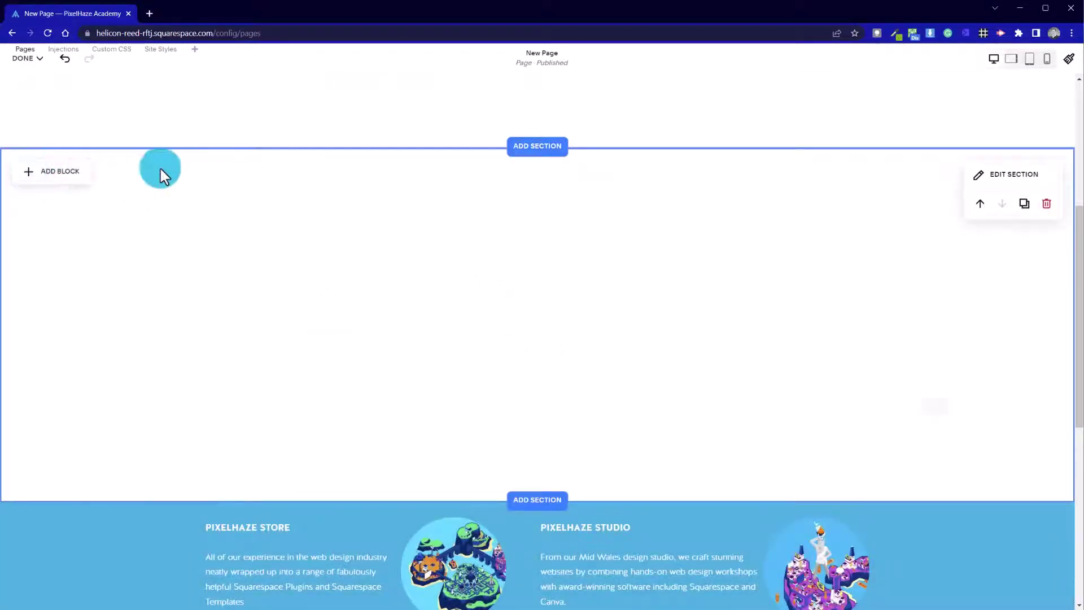
{"action": "left_click", "coordinate": [70, 179]}
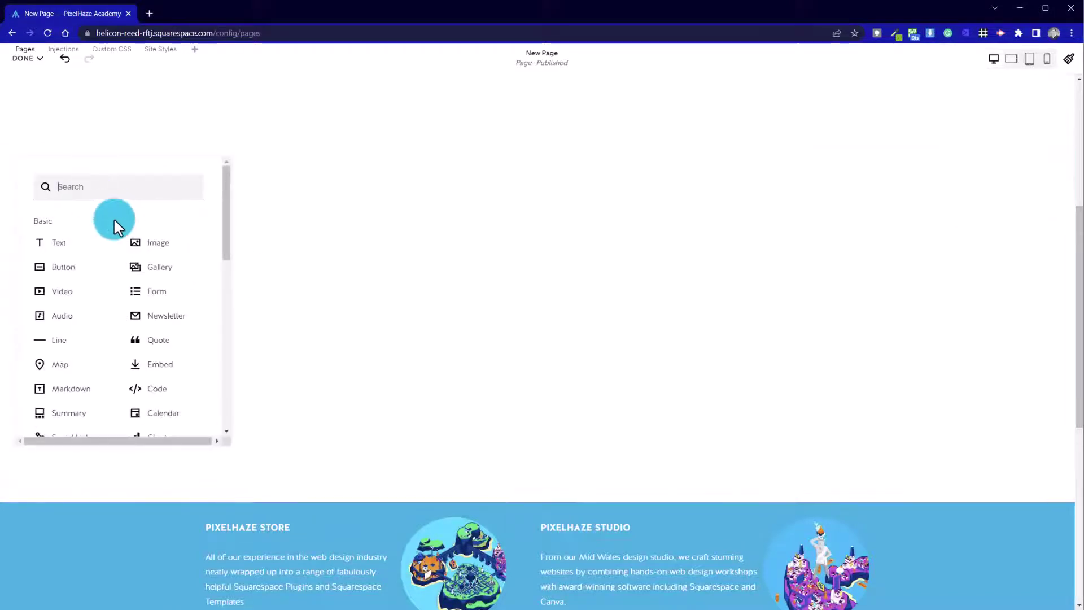
{"action": "left_click", "coordinate": [111, 356]}
{"action": "scroll", "coordinate": [325, 385], "scroll_direction": "up", "scroll_amount": 3}
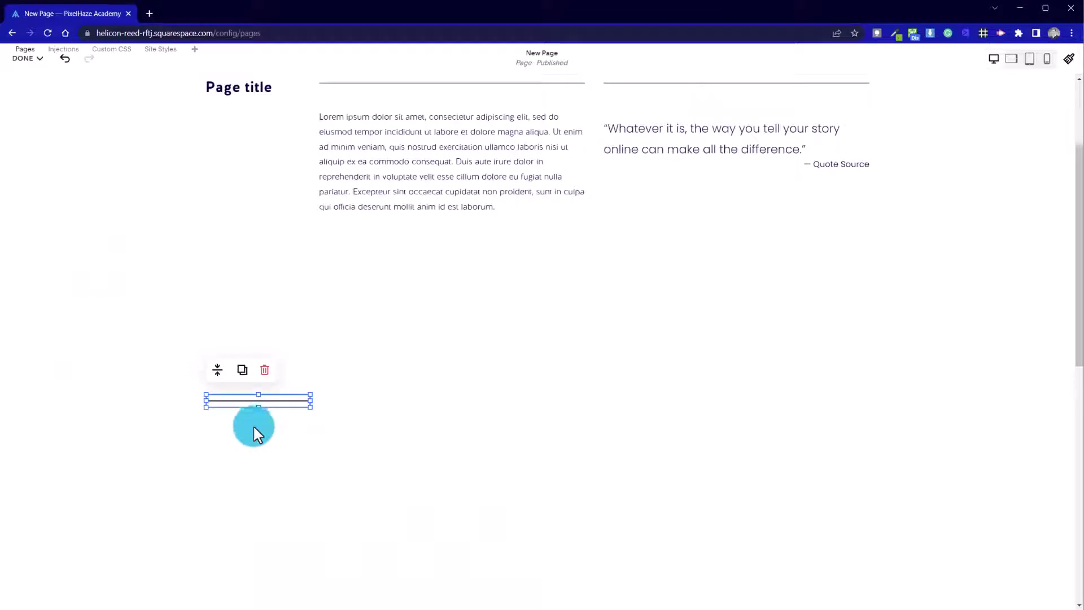
{"action": "left_click_drag", "start_coordinate": [266, 401], "coordinate": [616, 398]}
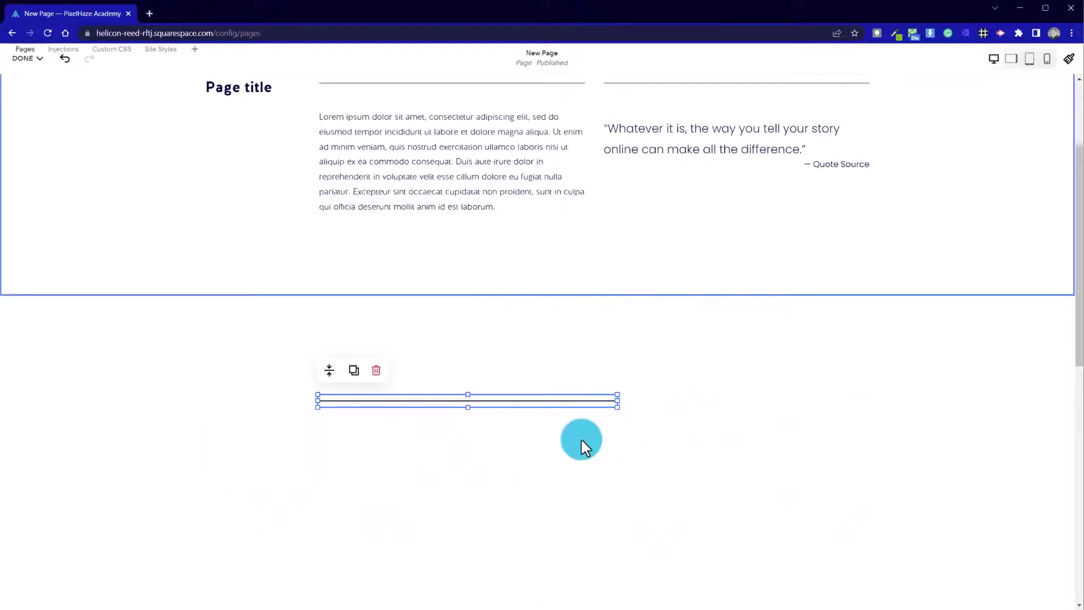
{"action": "left_click", "coordinate": [455, 489]}
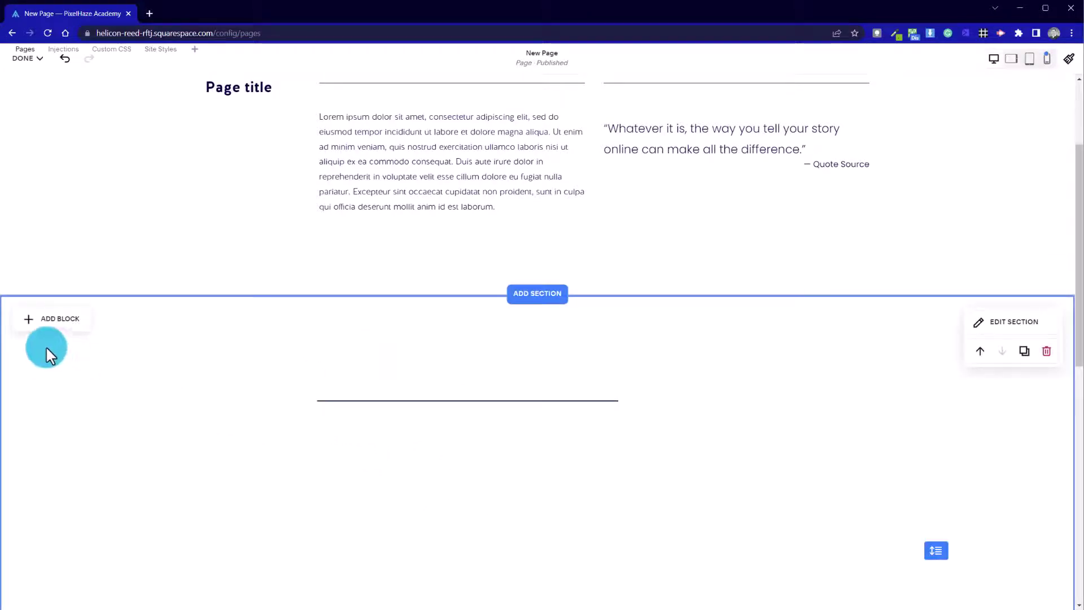
Add a second divider line to the right, widen it to the column edge, and shorten the left line.
{"action": "left_click", "coordinate": [52, 324]}
{"action": "left_click", "coordinate": [50, 487]}
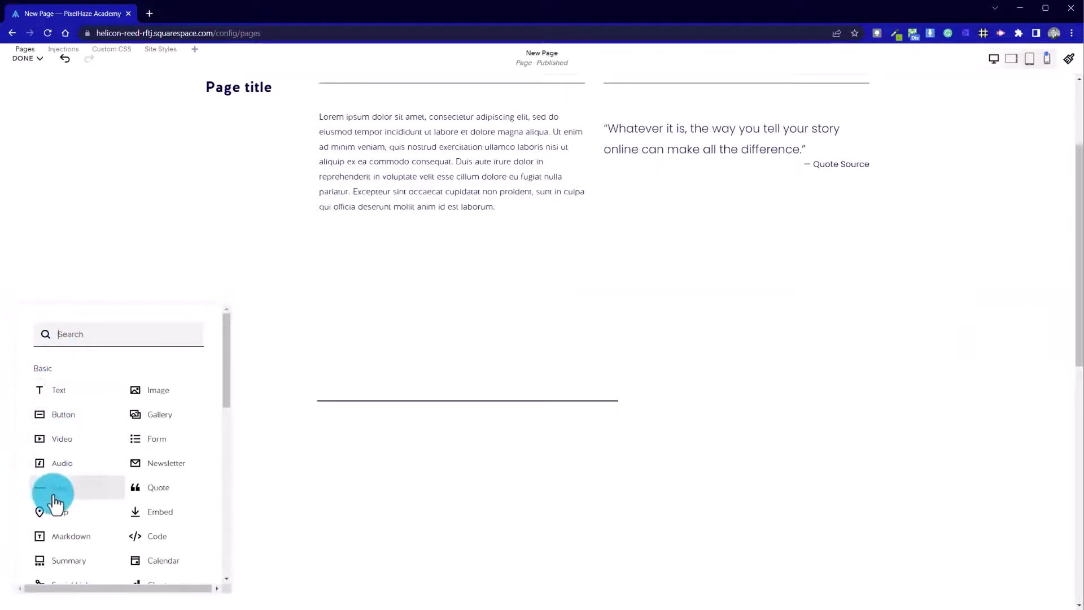
{"action": "left_click_drag", "start_coordinate": [237, 401], "coordinate": [659, 385]}
{"action": "left_click_drag", "start_coordinate": [733, 401], "coordinate": [927, 400]}
{"action": "left_click", "coordinate": [637, 512]}
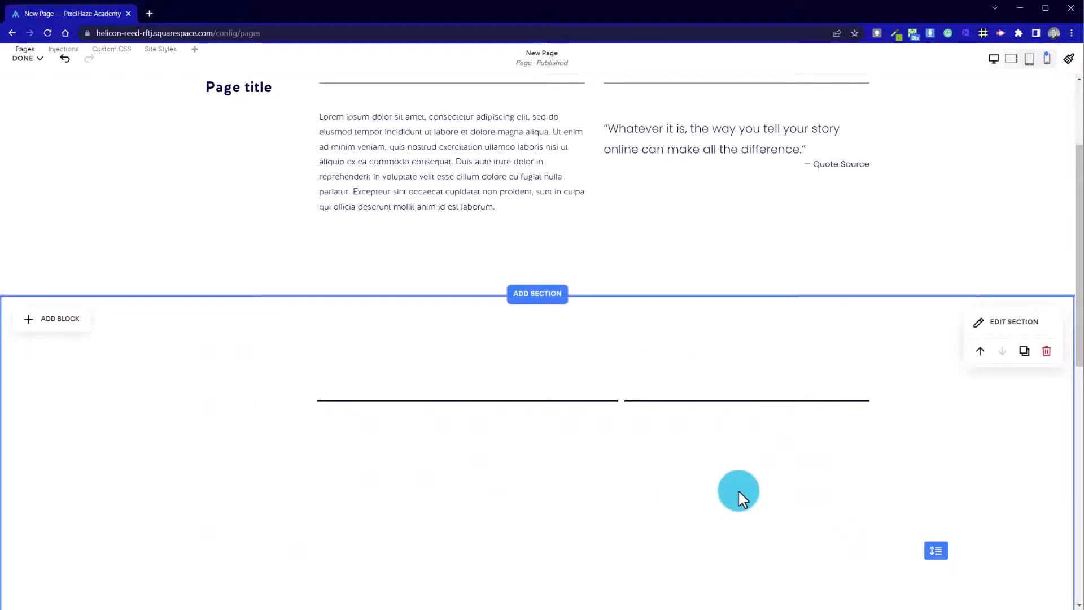
{"action": "left_click", "coordinate": [553, 397]}
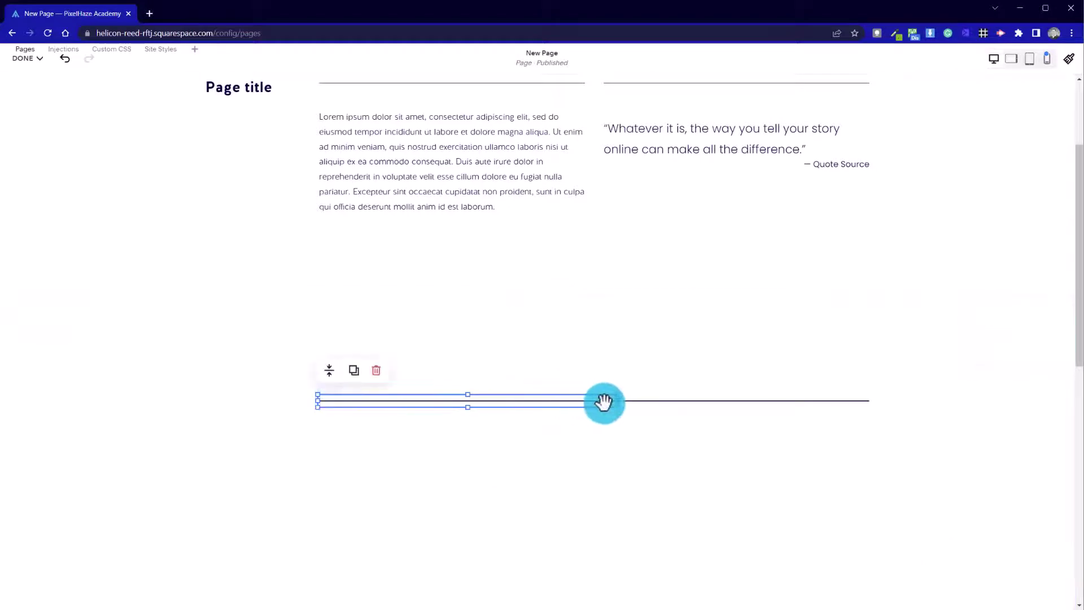
{"action": "left_click_drag", "start_coordinate": [617, 402], "coordinate": [591, 407]}
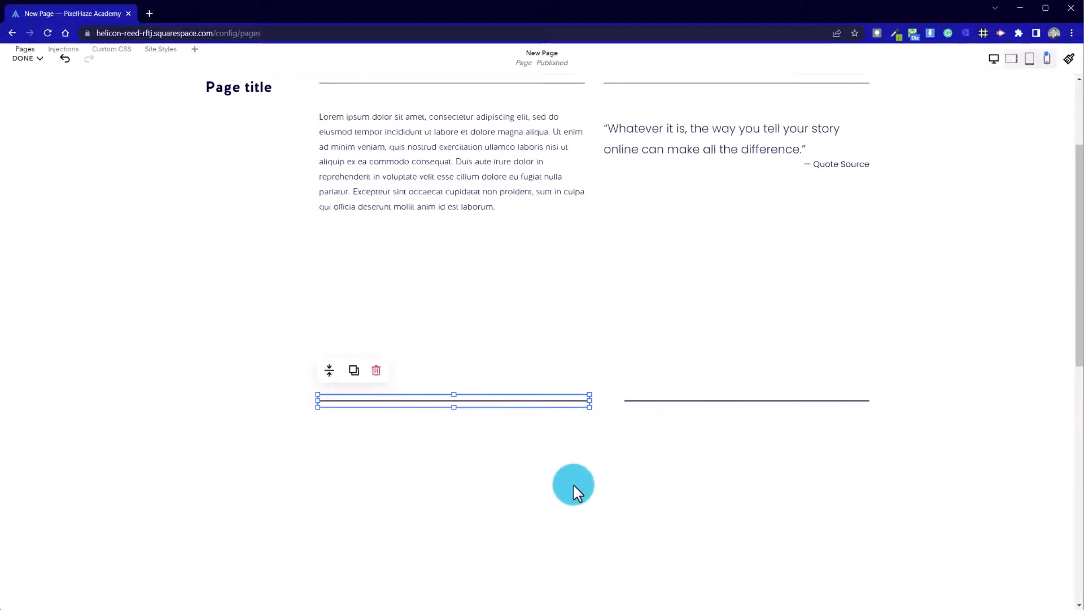
{"action": "left_click", "coordinate": [573, 485]}
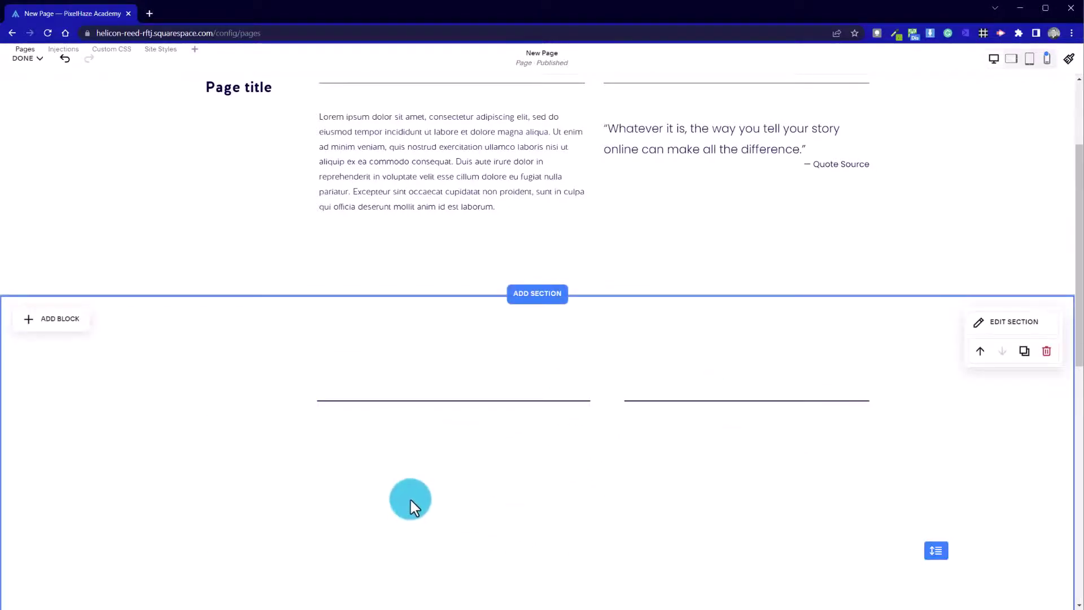
Move one of the divider lines lower in the section.
{"action": "left_click", "coordinate": [43, 319]}
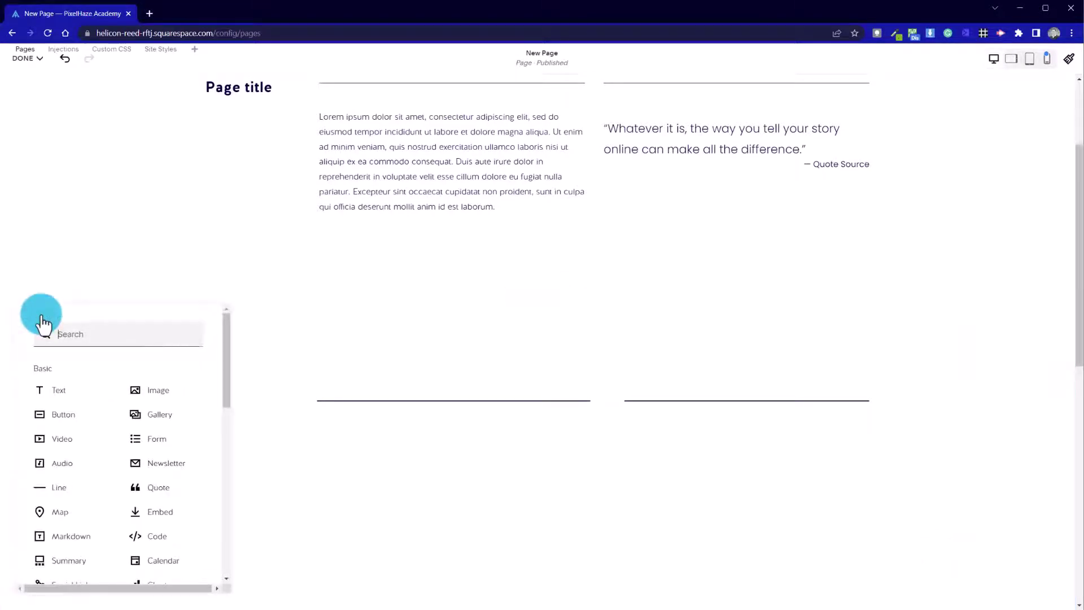
{"action": "left_click", "coordinate": [598, 436]}
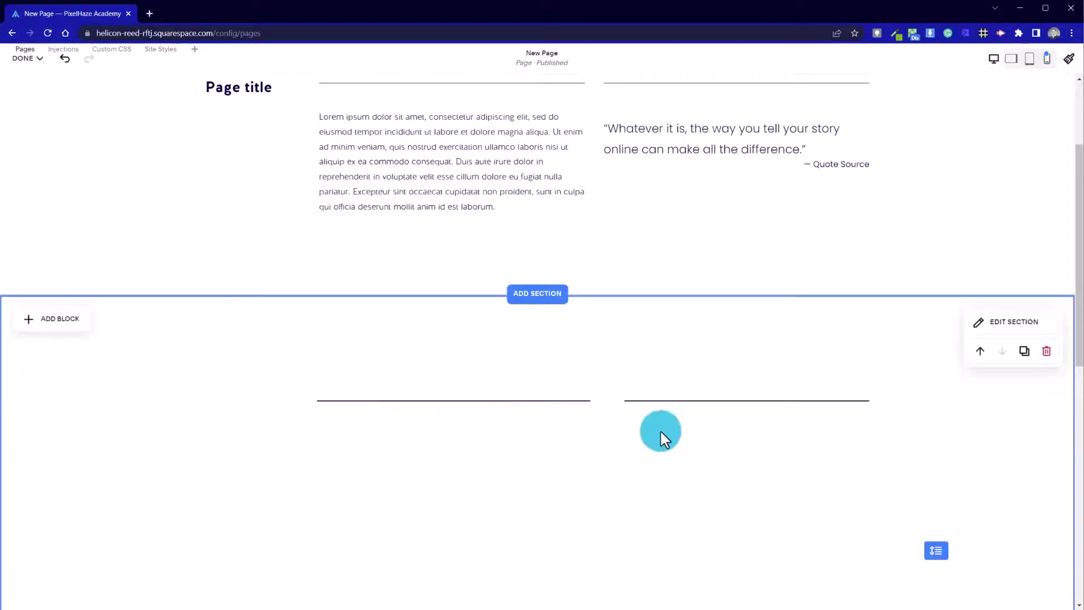
{"action": "left_click", "coordinate": [709, 403]}
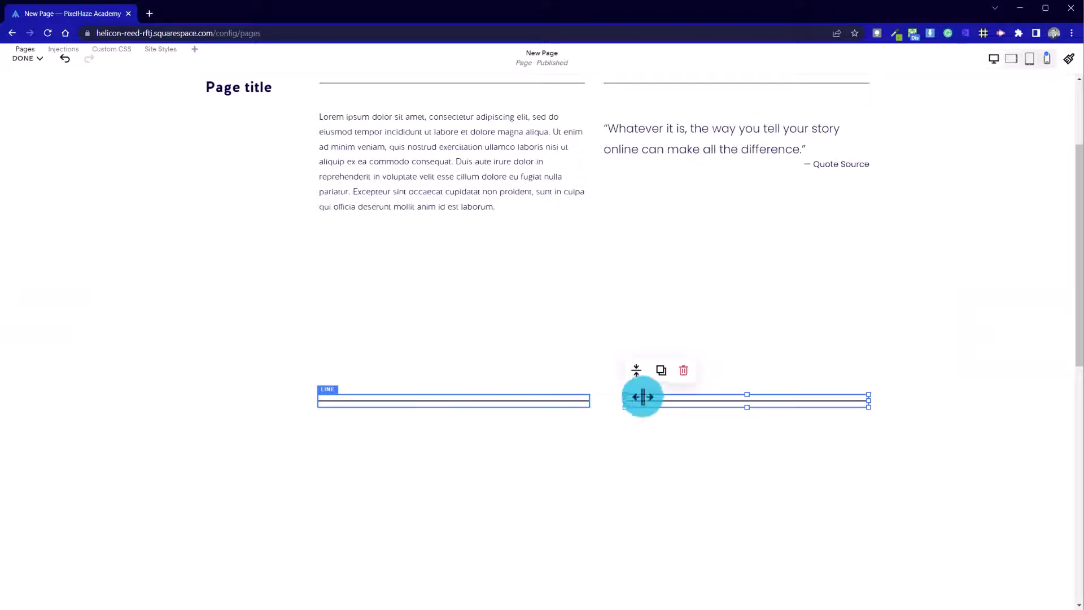
{"action": "left_click_drag", "start_coordinate": [675, 397], "coordinate": [396, 497]}
Remove the extra line block from the second section.
{"action": "left_click", "coordinate": [405, 475]}
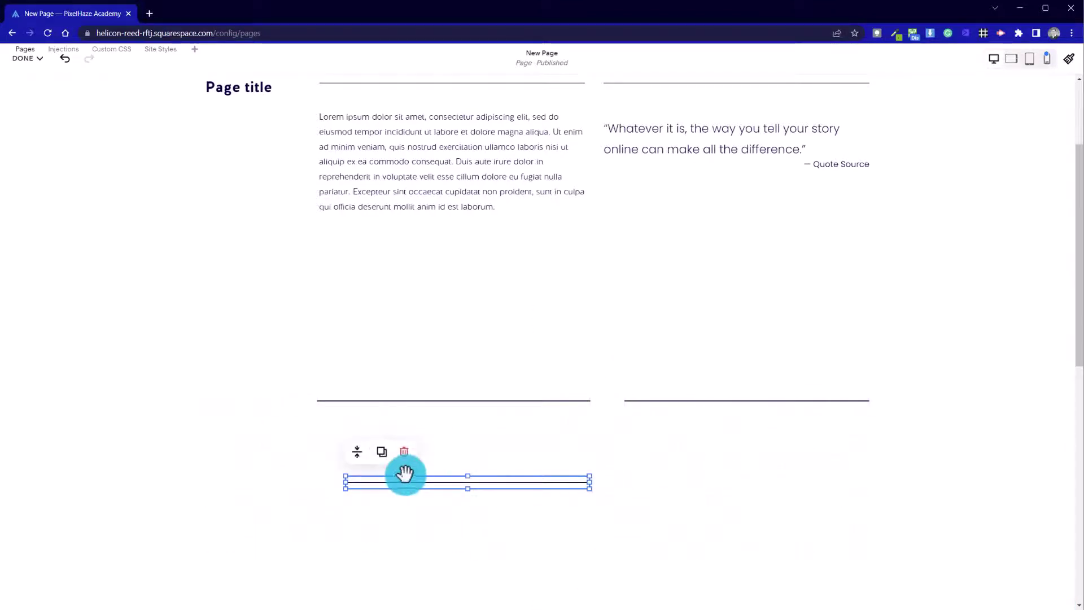
{"action": "left_click", "coordinate": [403, 451]}
{"action": "left_click", "coordinate": [606, 360]}
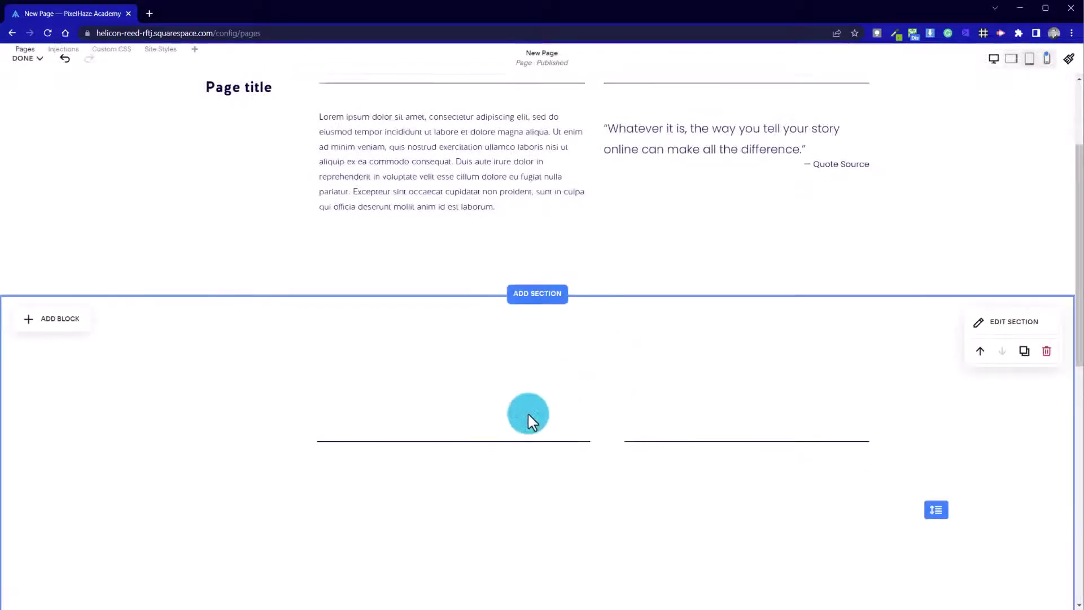
Place an enlarged text block under the left line and fill it with lorem ipsum.
{"action": "left_click", "coordinate": [39, 330]}
{"action": "left_click_drag", "start_coordinate": [80, 394], "coordinate": [354, 486]}
{"action": "left_click_drag", "start_coordinate": [475, 496], "coordinate": [592, 550]}
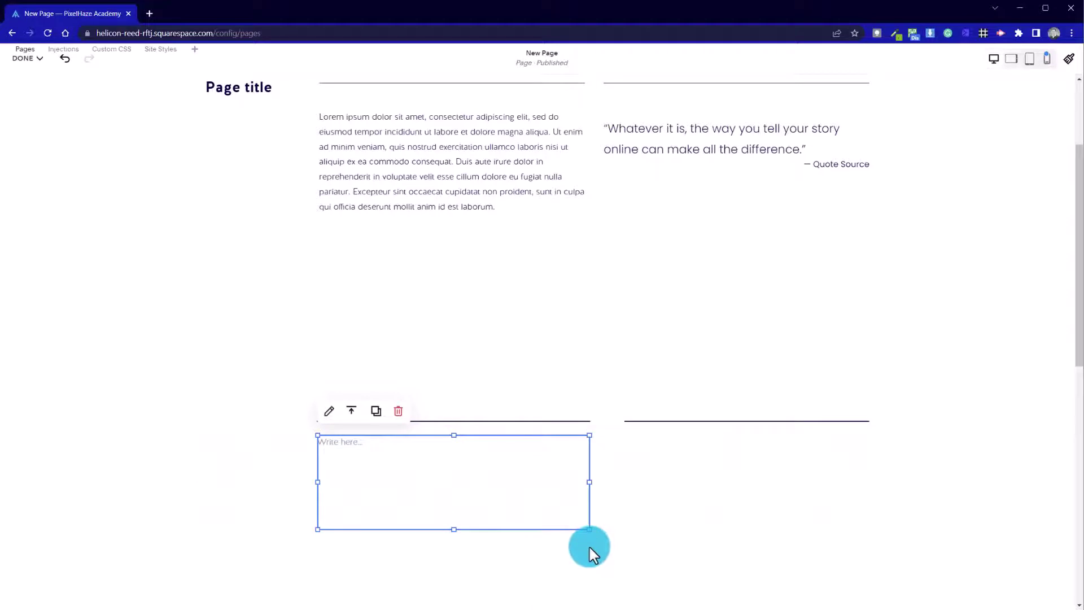
{"action": "left_click", "coordinate": [435, 456]}
{"action": "left_click", "coordinate": [242, 450]}
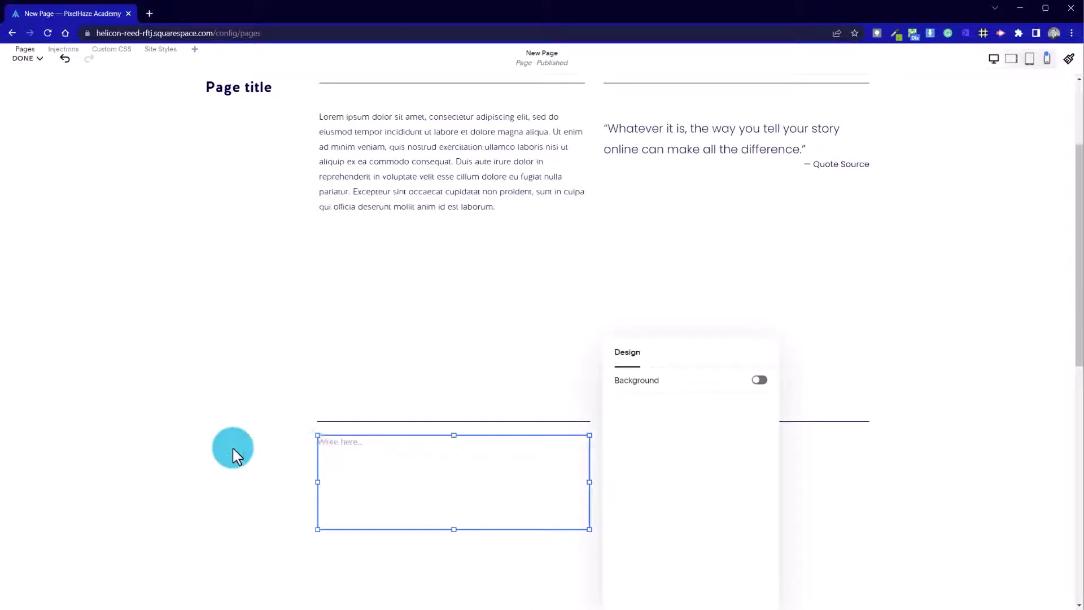
{"action": "left_click", "coordinate": [380, 473]}
{"action": "left_click", "coordinate": [49, 347]}
{"action": "mouse_move", "coordinate": [415, 477]}
{"action": "left_mouse_down"}
{"action": "mouse_move", "coordinate": [432, 508]}
{"action": "mouse_move", "coordinate": [434, 485]}
{"action": "left_mouse_up"}
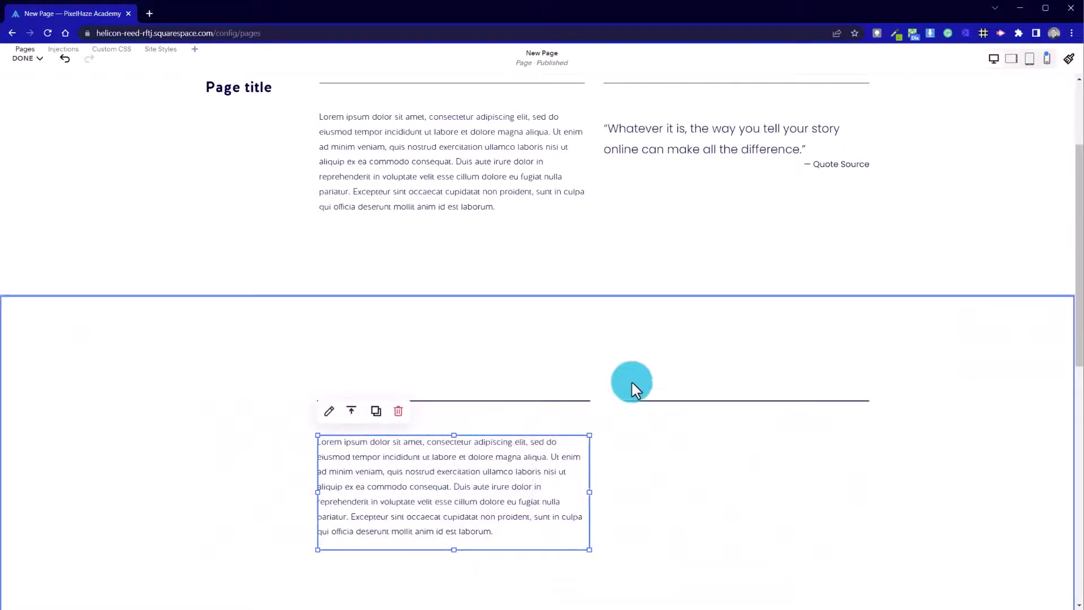
{"action": "left_click", "coordinate": [117, 333]}
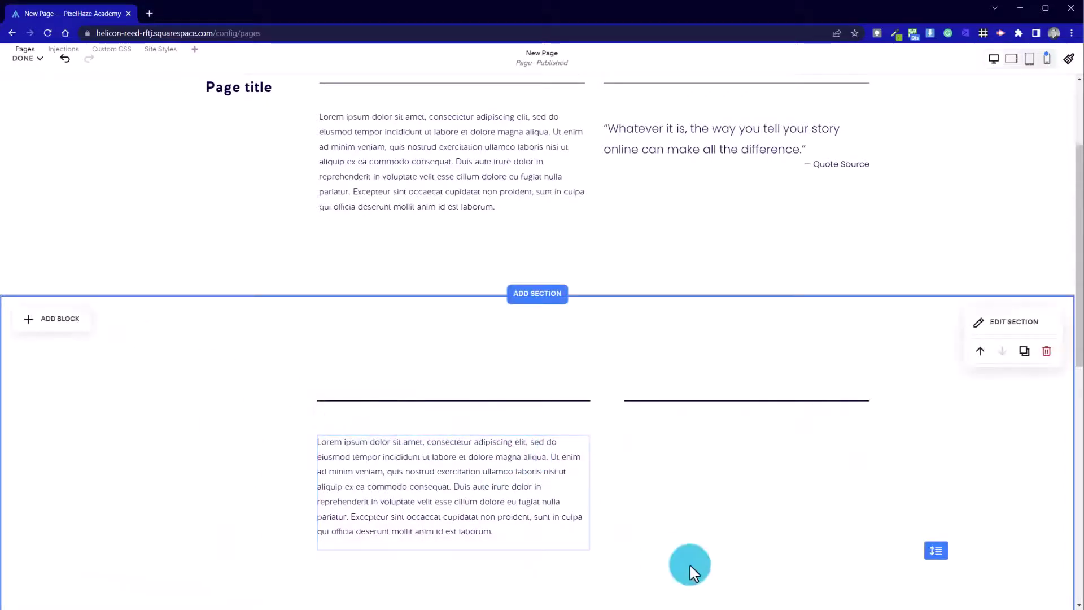
Place a Quote block under the right divider line and widen it to span the line.
{"action": "scroll", "coordinate": [646, 438], "scroll_direction": "up", "scroll_amount": 3}
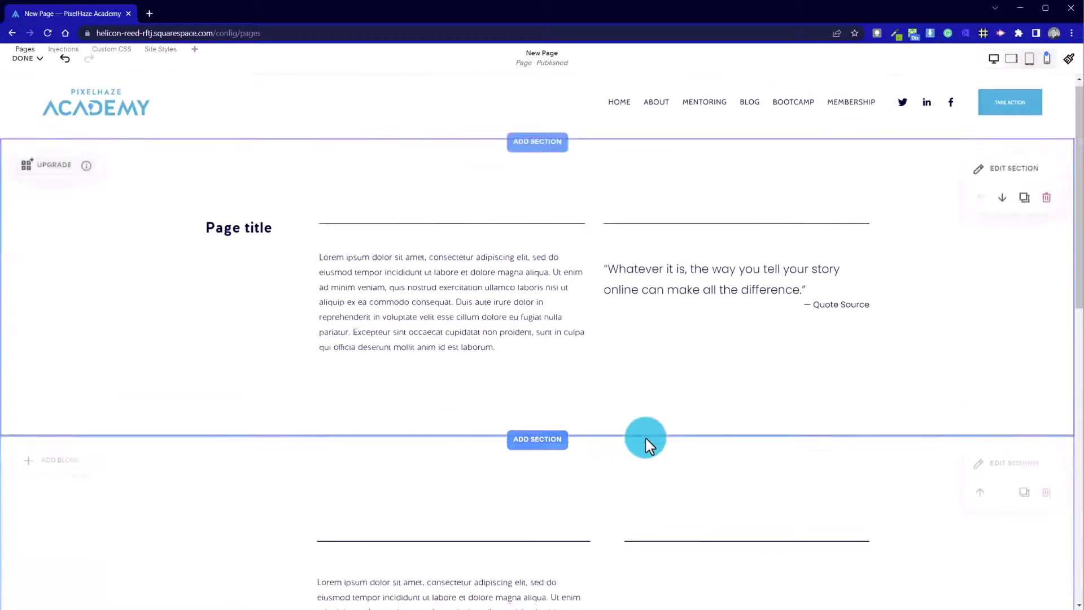
{"action": "scroll", "coordinate": [474, 242], "scroll_direction": "down", "scroll_amount": 3}
{"action": "scroll", "coordinate": [398, 337], "scroll_direction": "down", "scroll_amount": 3}
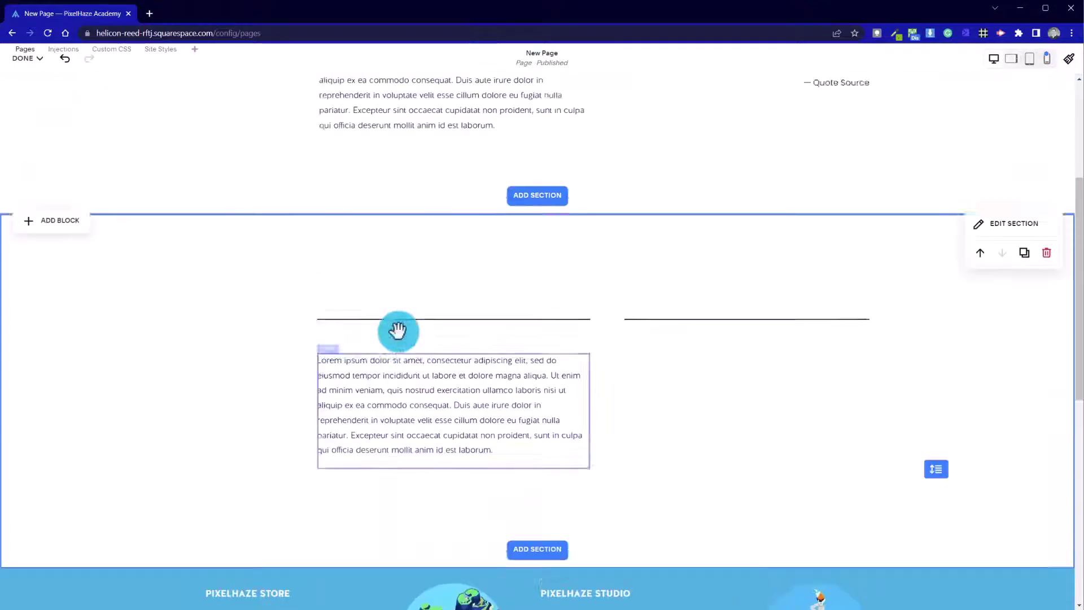
{"action": "left_click", "coordinate": [23, 173]}
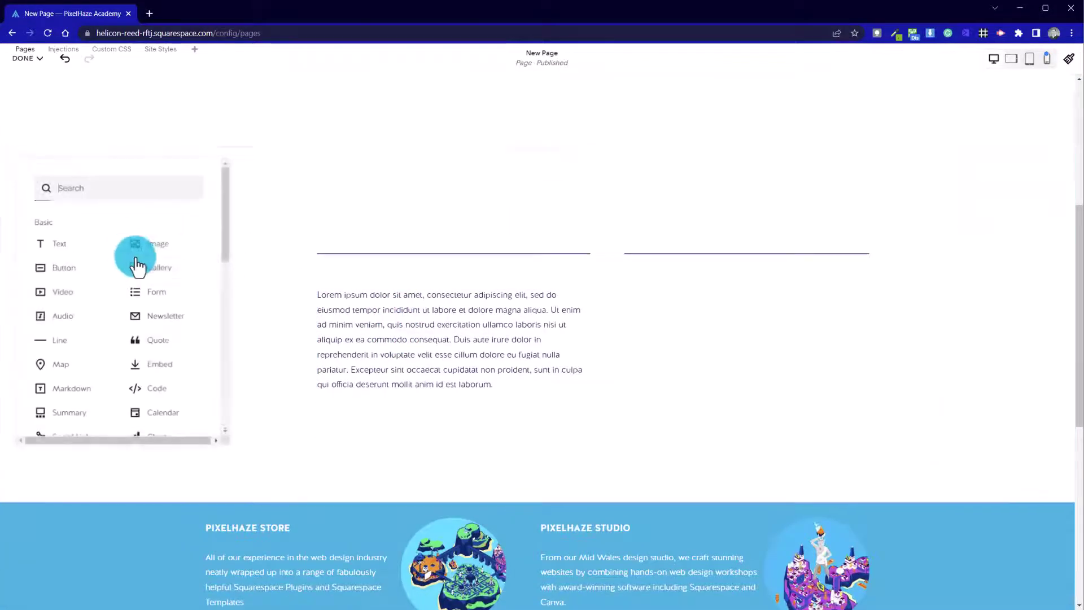
{"action": "left_click_drag", "start_coordinate": [161, 343], "coordinate": [705, 316]}
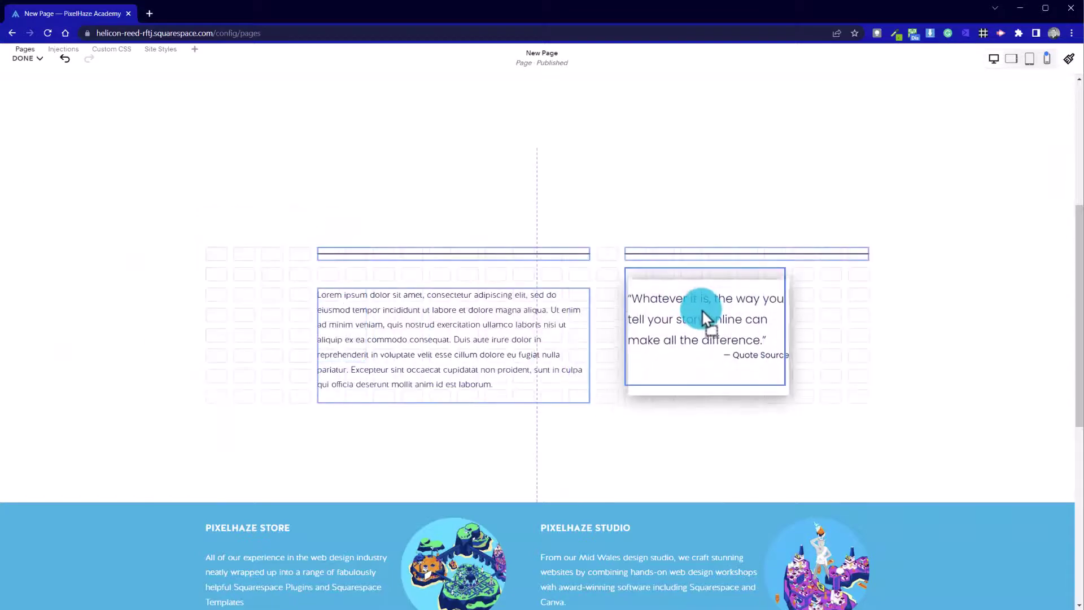
{"action": "left_click_drag", "start_coordinate": [788, 349], "coordinate": [870, 342]}
{"action": "left_click", "coordinate": [242, 333]}
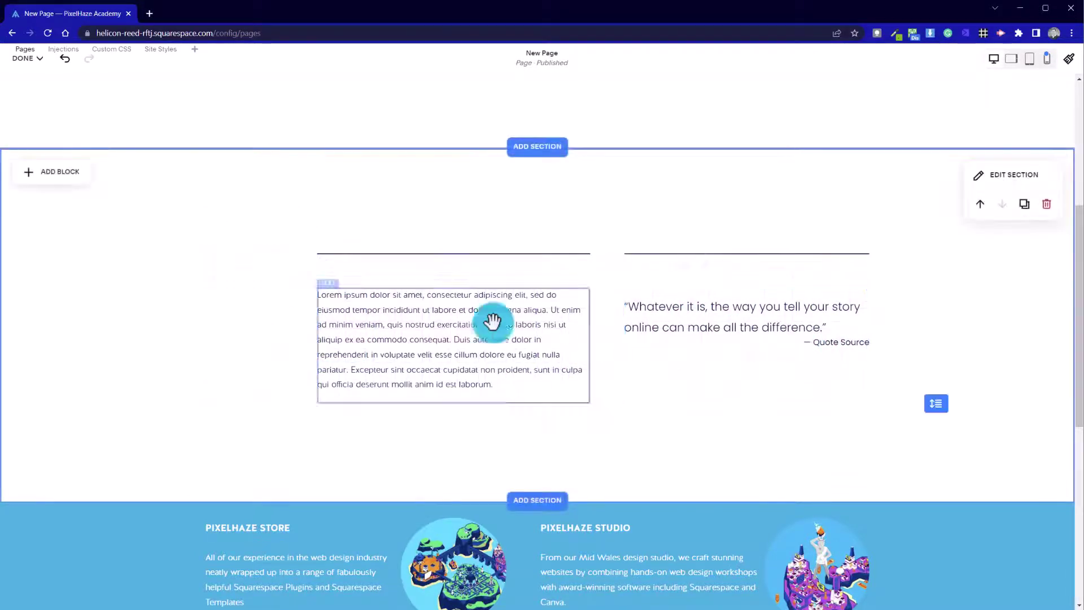
{"action": "left_click", "coordinate": [58, 173]}
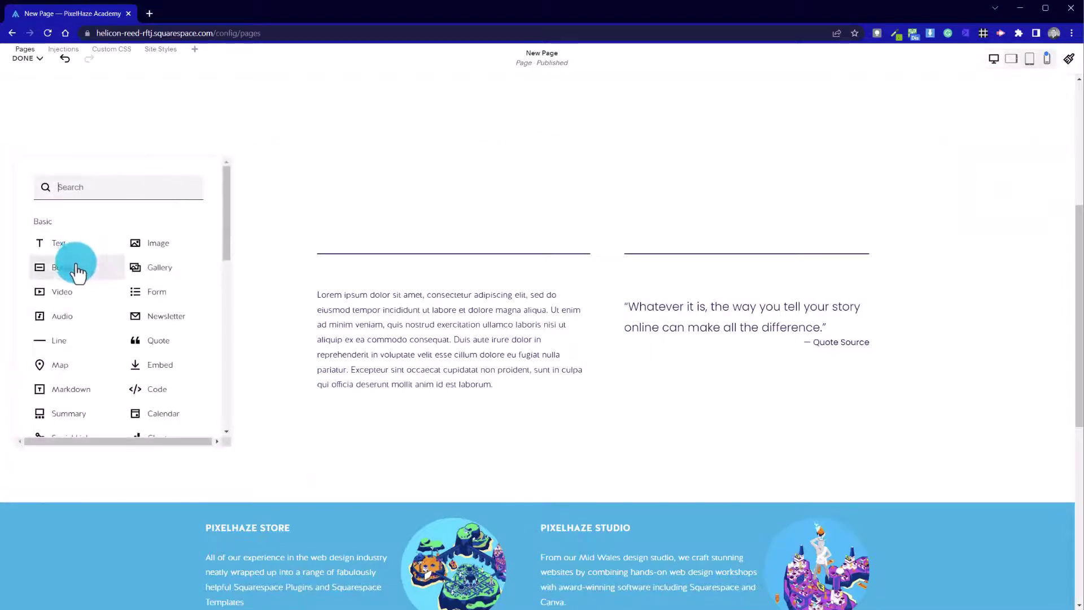
Add a narrow text block left of the lines reading 'Page title'.
{"action": "left_click_drag", "start_coordinate": [73, 243], "coordinate": [244, 269]}
{"action": "left_click_drag", "start_coordinate": [369, 265], "coordinate": [305, 274]}
{"action": "left_click", "coordinate": [232, 258]}
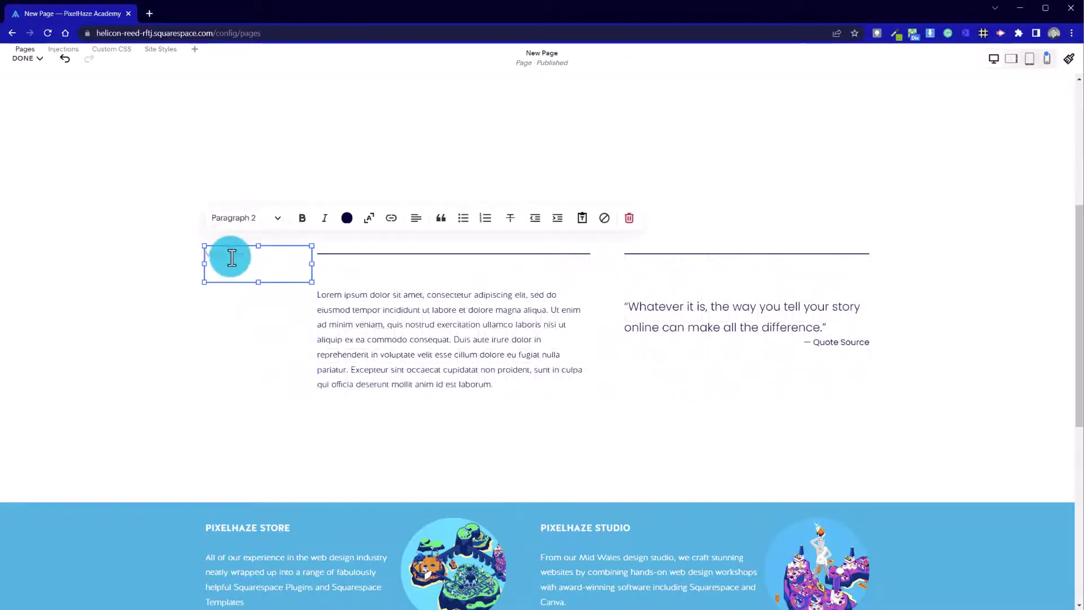
{"action": "scroll", "coordinate": [201, 332], "scroll_direction": "up", "scroll_amount": 3}
{"action": "type", "text": "Page title"}
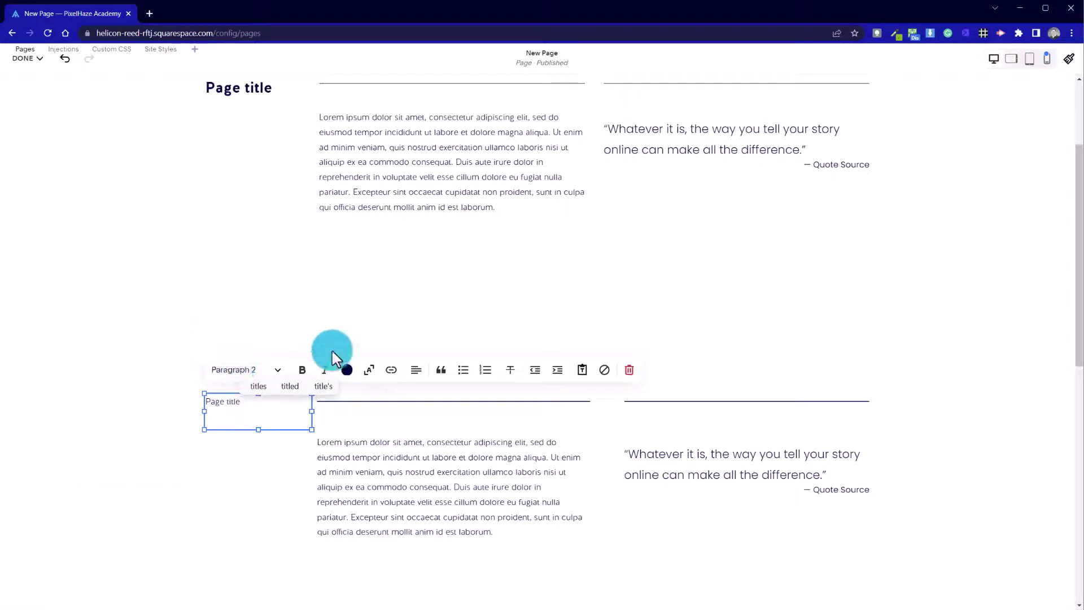
{"action": "left_click", "coordinate": [229, 327]}
Style the second Page title as Heading 3, after briefly trying Heading 2.
{"action": "left_click", "coordinate": [241, 394]}
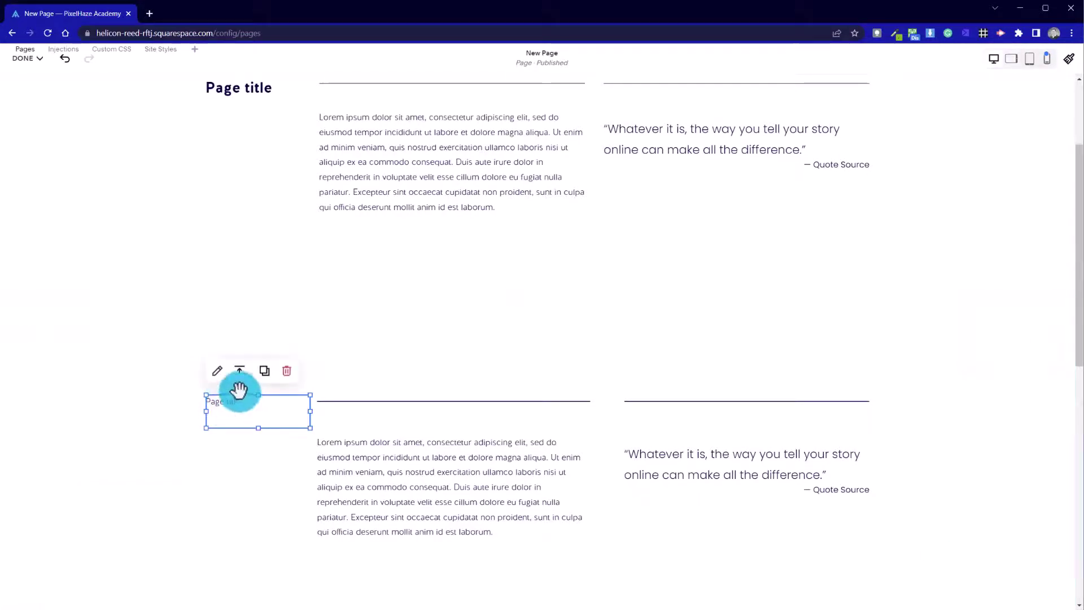
{"action": "left_click", "coordinate": [236, 402]}
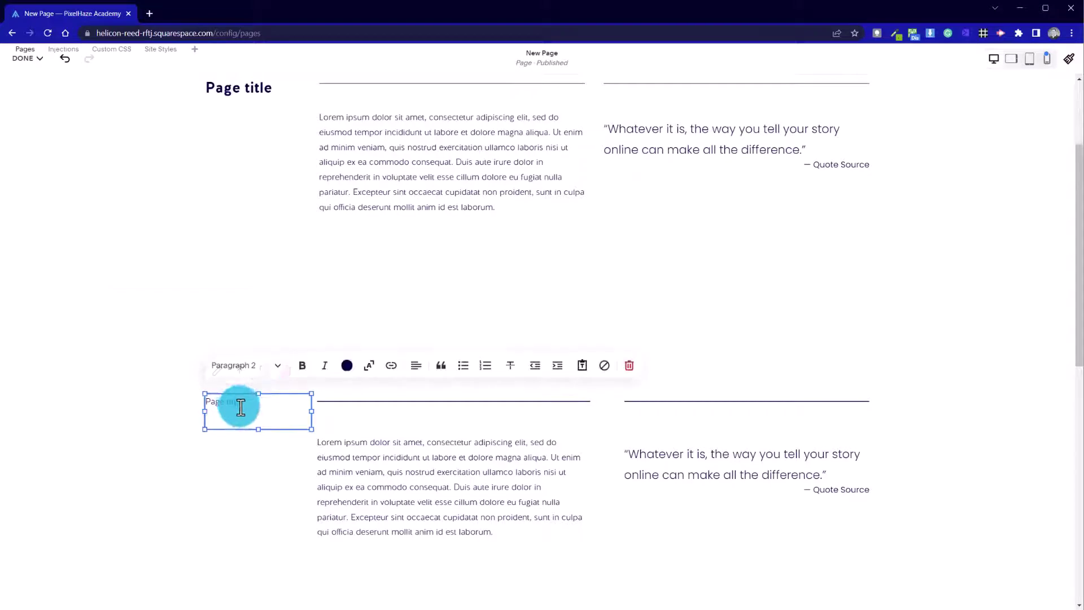
{"action": "left_click", "coordinate": [277, 368]}
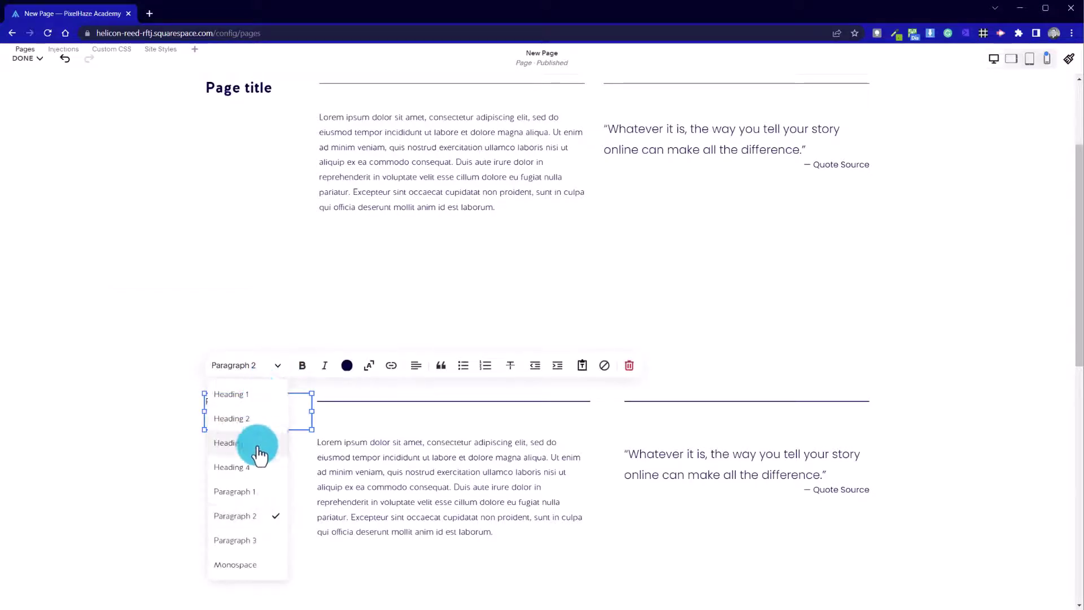
{"action": "left_click", "coordinate": [264, 420]}
{"action": "left_click", "coordinate": [157, 449]}
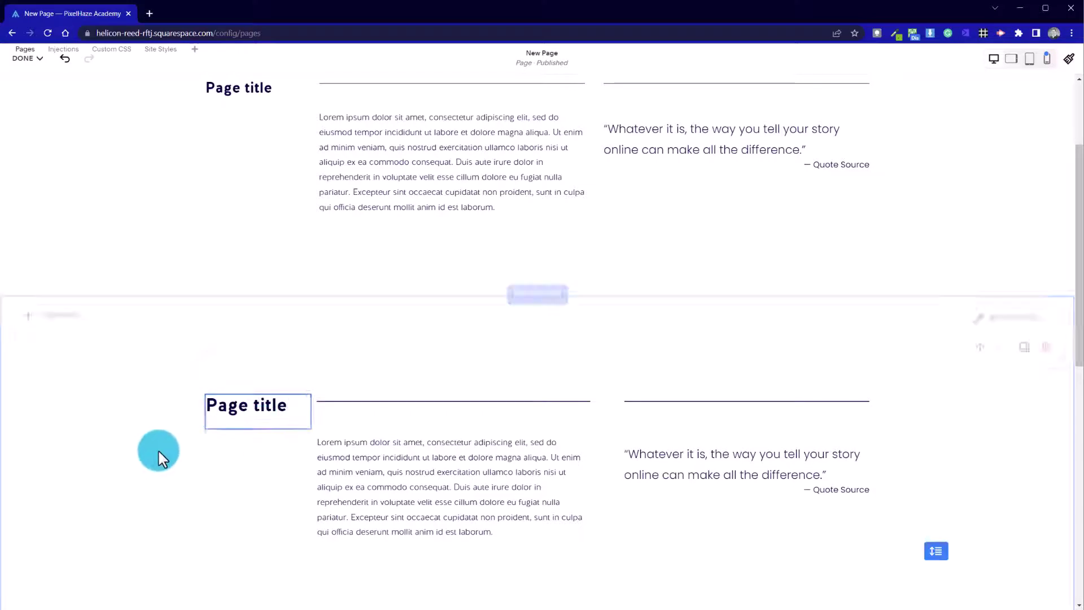
{"action": "left_click", "coordinate": [213, 404]}
{"action": "left_click", "coordinate": [220, 400]}
{"action": "left_click", "coordinate": [273, 367]}
{"action": "left_click", "coordinate": [225, 444]}
{"action": "left_click", "coordinate": [146, 415]}
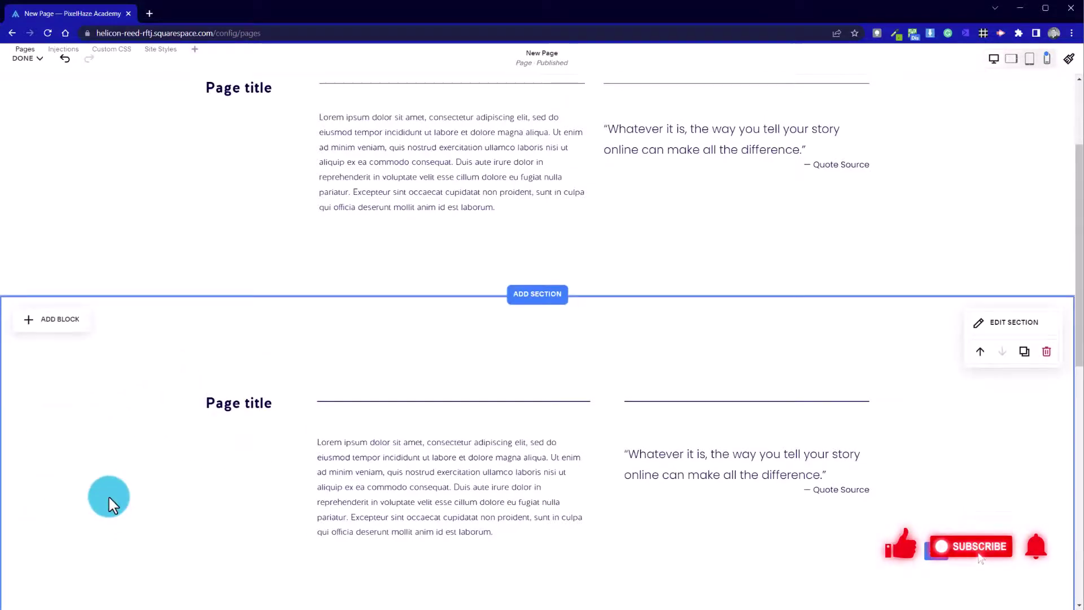
{"action": "scroll", "coordinate": [110, 498], "scroll_direction": "up", "scroll_amount": 4}
{"action": "scroll", "coordinate": [111, 498], "scroll_direction": "down", "scroll_amount": 7}
{"action": "scroll", "coordinate": [110, 499], "scroll_direction": "up", "scroll_amount": 3}
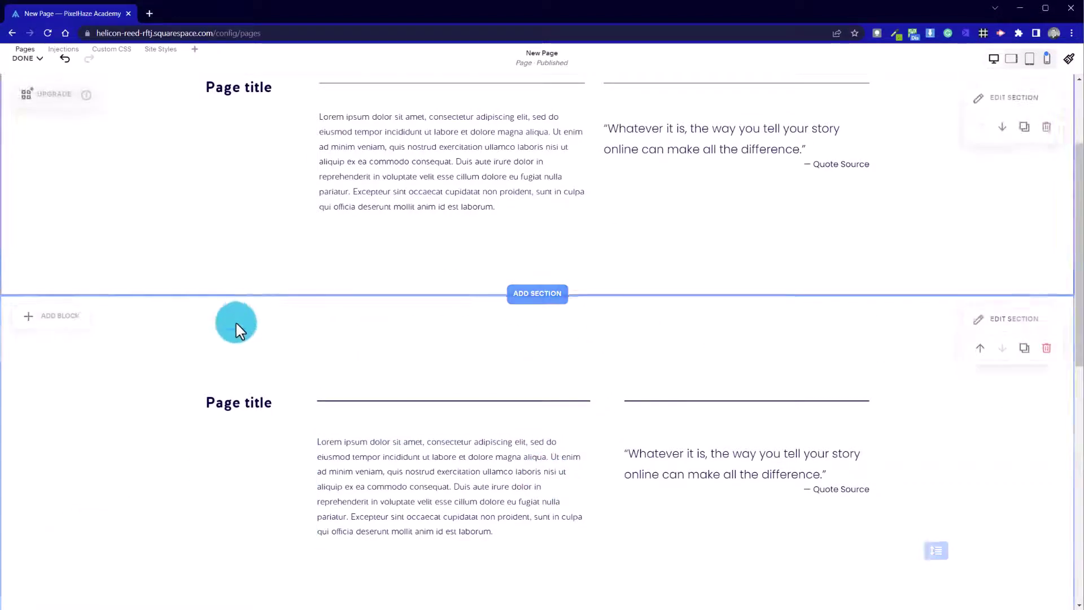
{"action": "scroll", "coordinate": [113, 480], "scroll_direction": "up", "scroll_amount": 3}
{"action": "scroll", "coordinate": [113, 476], "scroll_direction": "down", "scroll_amount": 6}
{"action": "scroll", "coordinate": [113, 476], "scroll_direction": "up", "scroll_amount": 3}
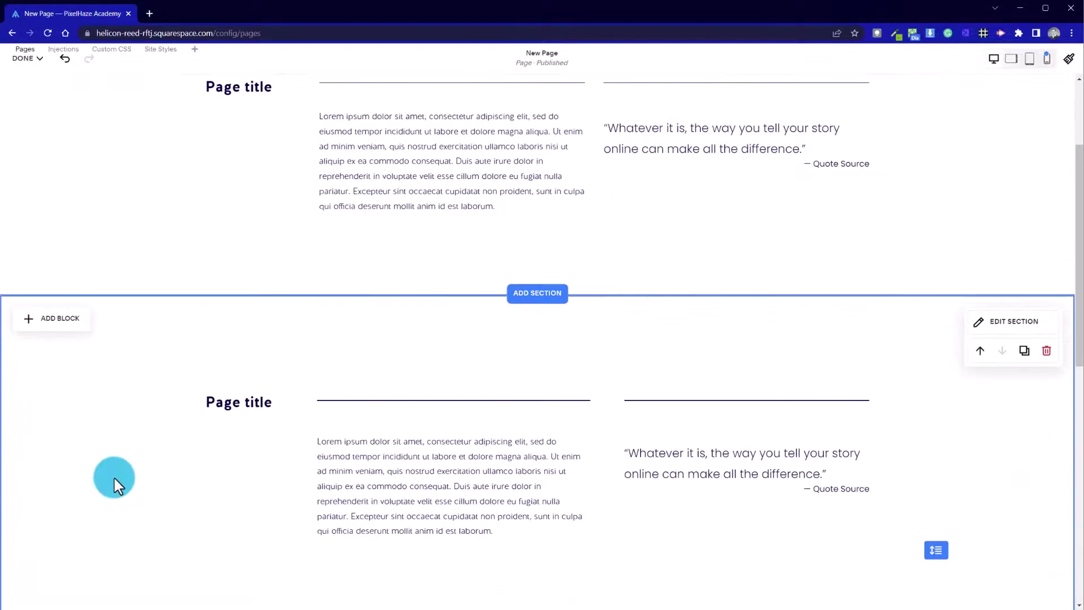
Switch the second section's grid Gap to the first option in its section settings.
{"action": "left_click", "coordinate": [992, 338]}
{"action": "left_click_drag", "start_coordinate": [1041, 332], "coordinate": [788, 173]}
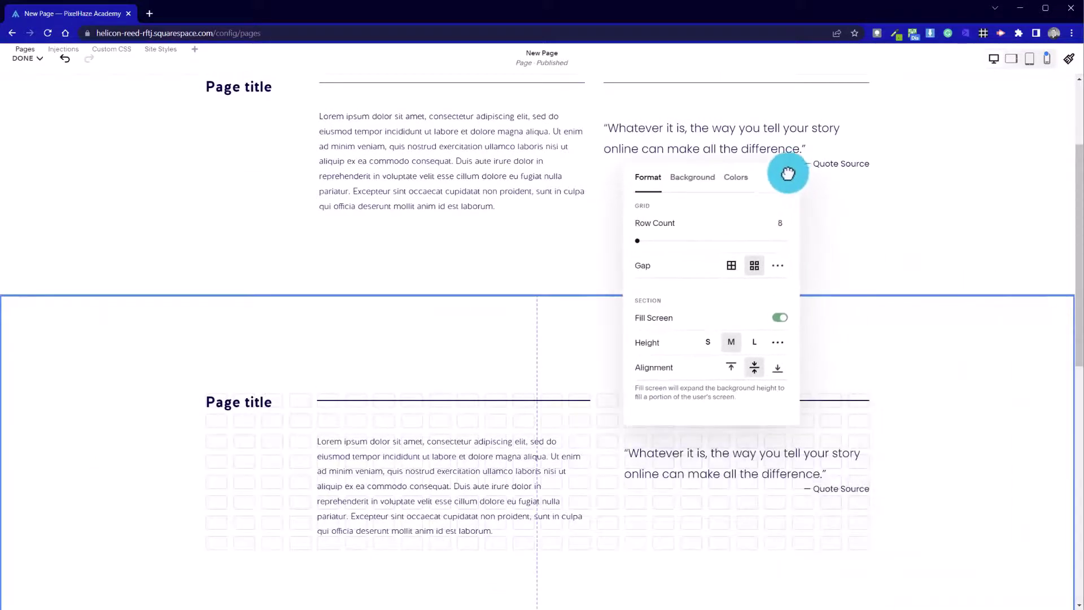
{"action": "left_click", "coordinate": [731, 266]}
{"action": "left_click", "coordinate": [559, 511]}
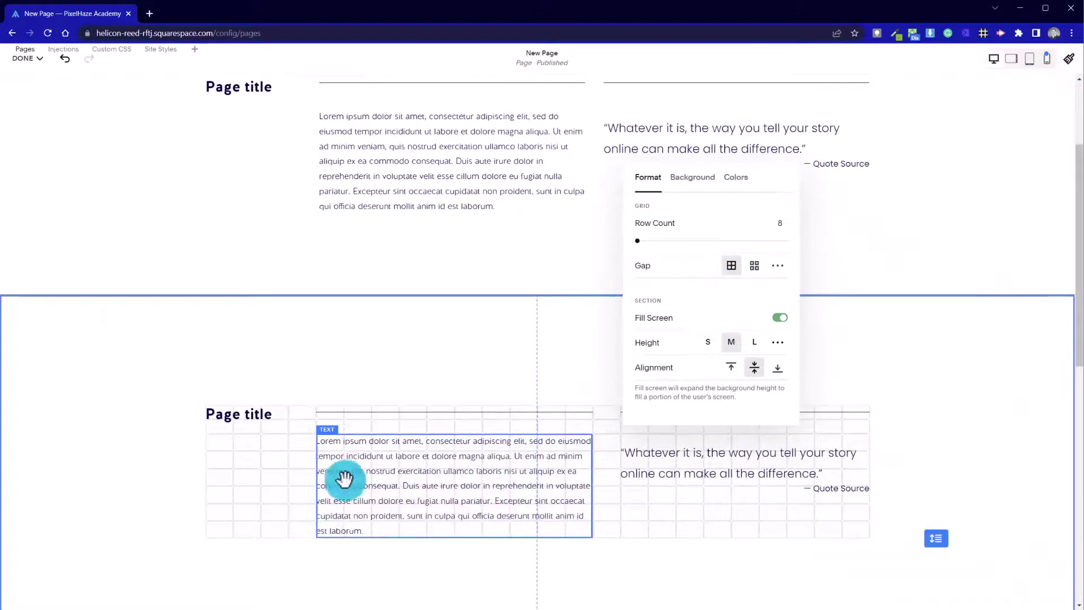
{"action": "left_click", "coordinate": [309, 430]}
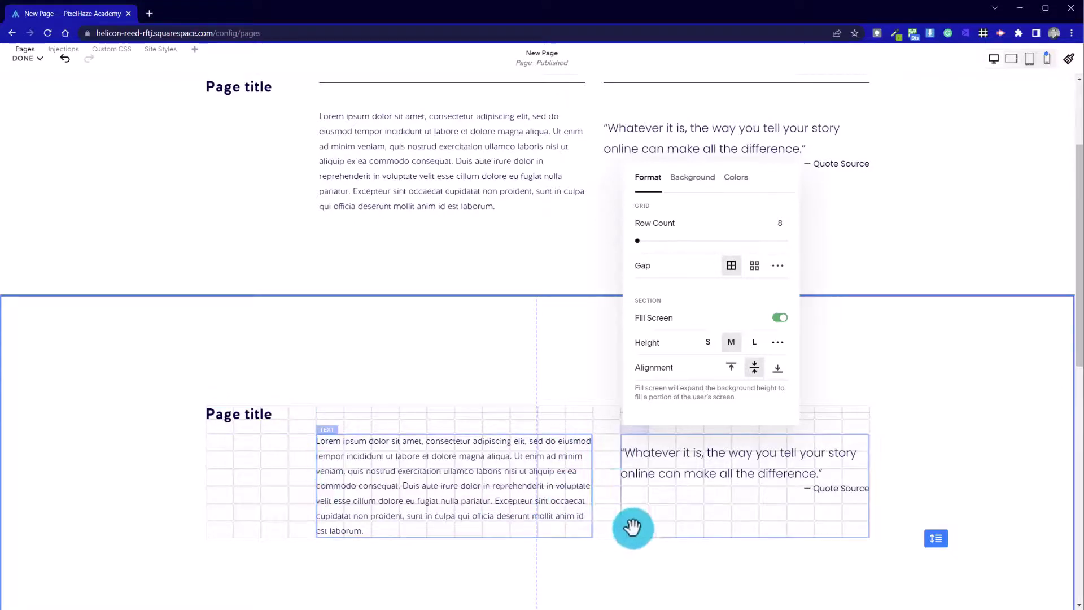
{"action": "left_click", "coordinate": [780, 315]}
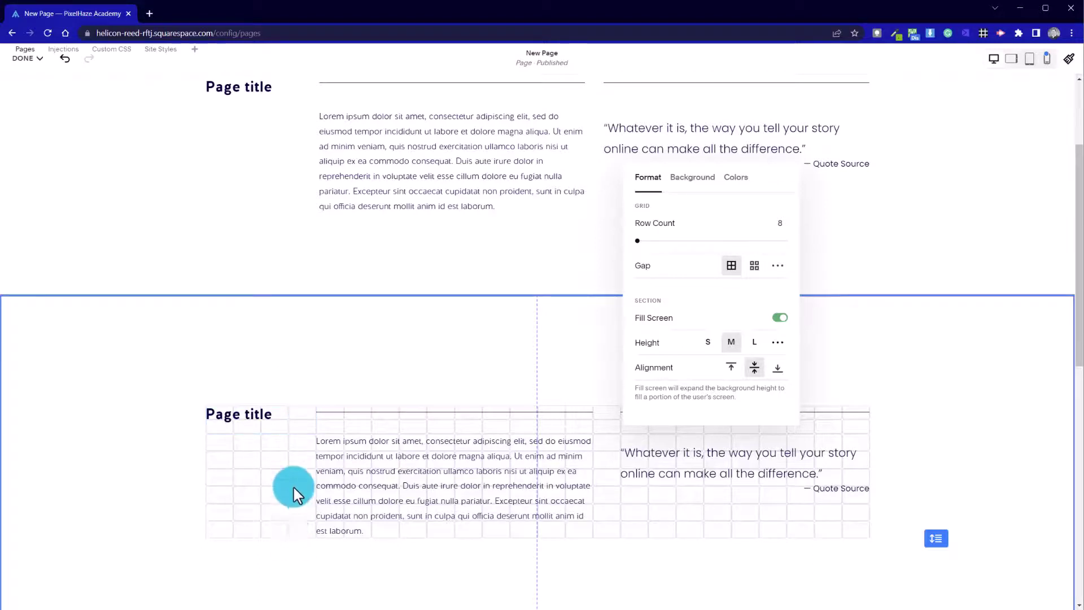
{"action": "left_click", "coordinate": [278, 574]}
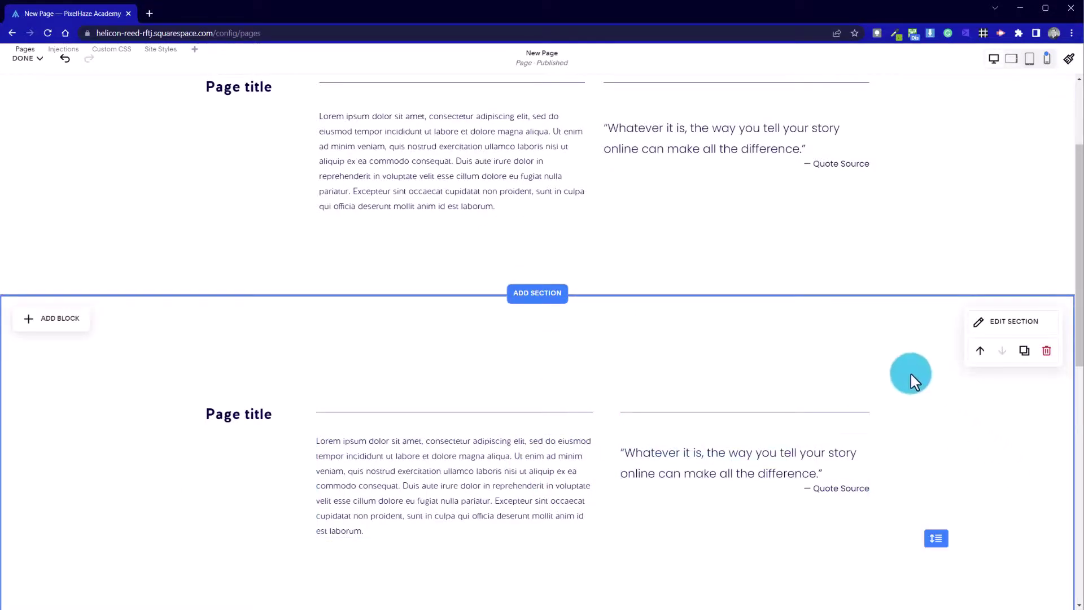
{"action": "scroll", "coordinate": [830, 407], "scroll_direction": "up", "scroll_amount": 3}
{"action": "scroll", "coordinate": [179, 270], "scroll_direction": "down", "scroll_amount": 1}
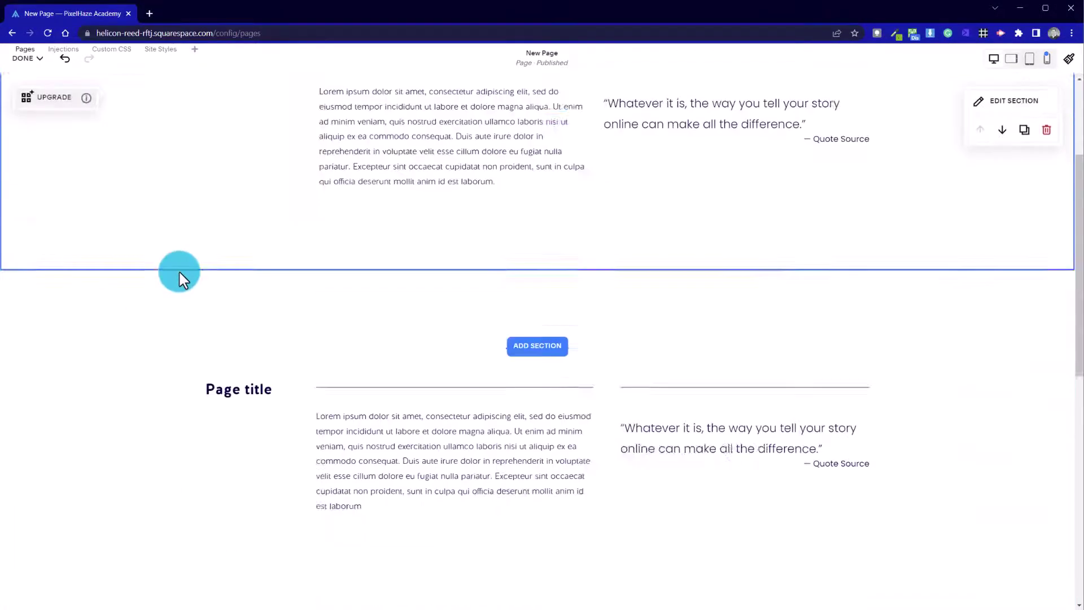
{"action": "scroll", "coordinate": [520, 497], "scroll_direction": "down", "scroll_amount": 2}
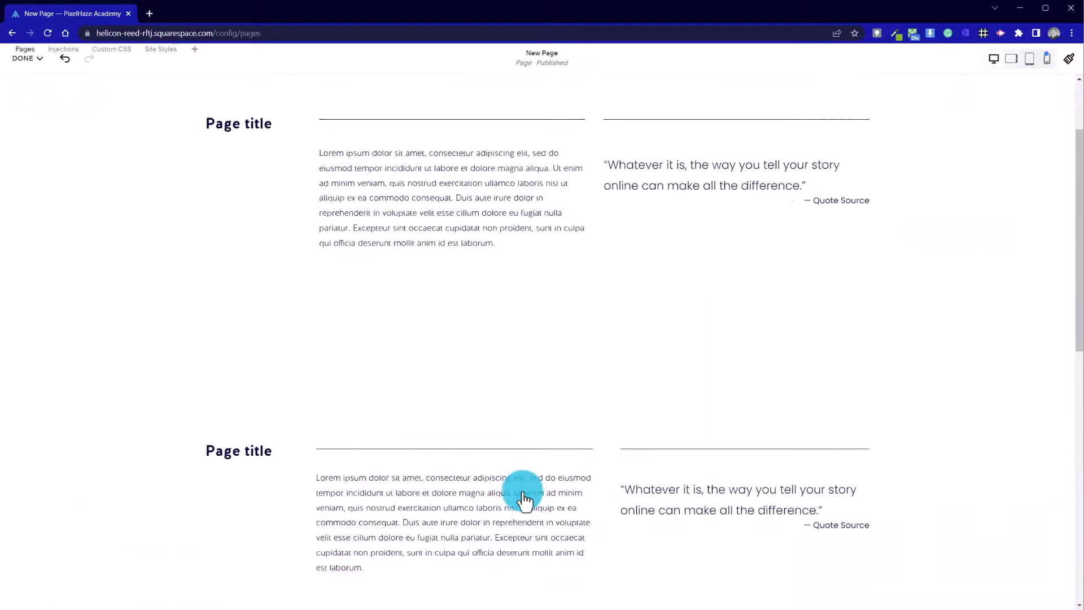
{"action": "scroll", "coordinate": [743, 545], "scroll_direction": "up", "scroll_amount": 2}
{"action": "scroll", "coordinate": [706, 435], "scroll_direction": "down", "scroll_amount": 3}
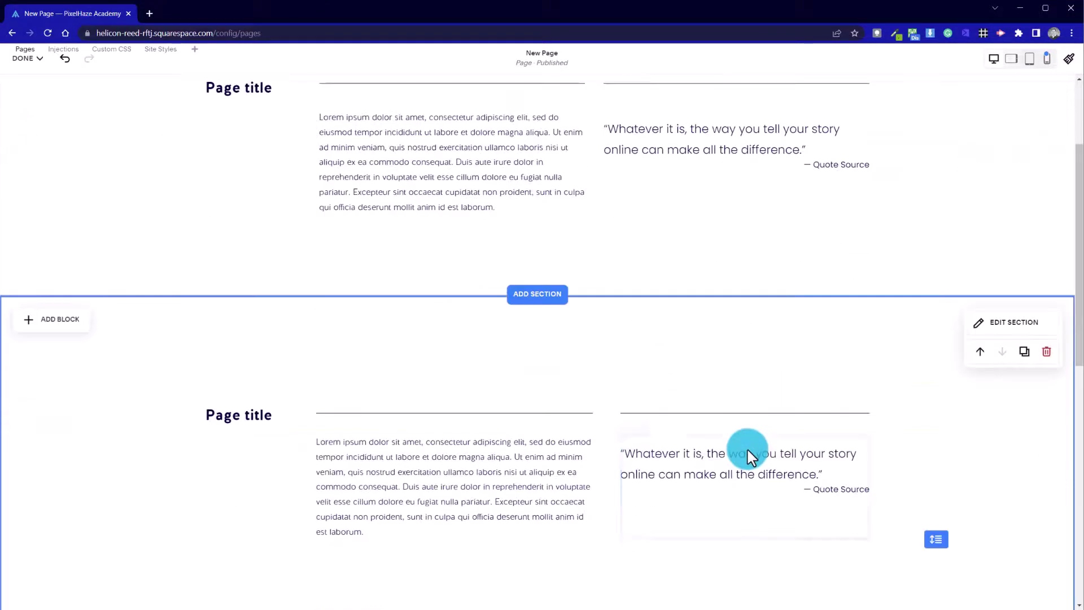
{"action": "scroll", "coordinate": [424, 512], "scroll_direction": "up", "scroll_amount": 2}
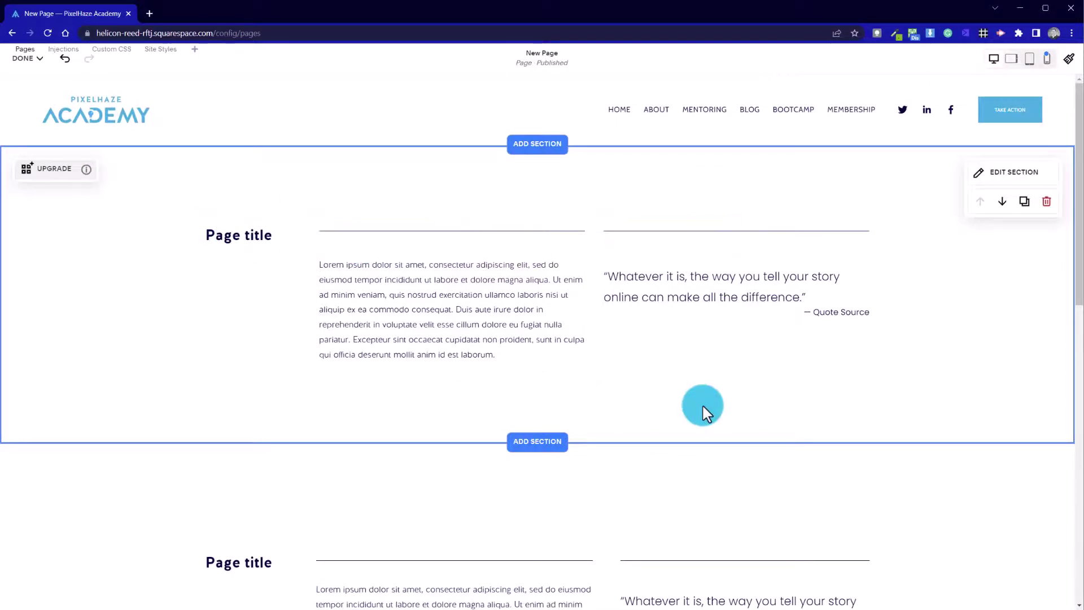
{"action": "scroll", "coordinate": [701, 410], "scroll_direction": "down", "scroll_amount": 4}
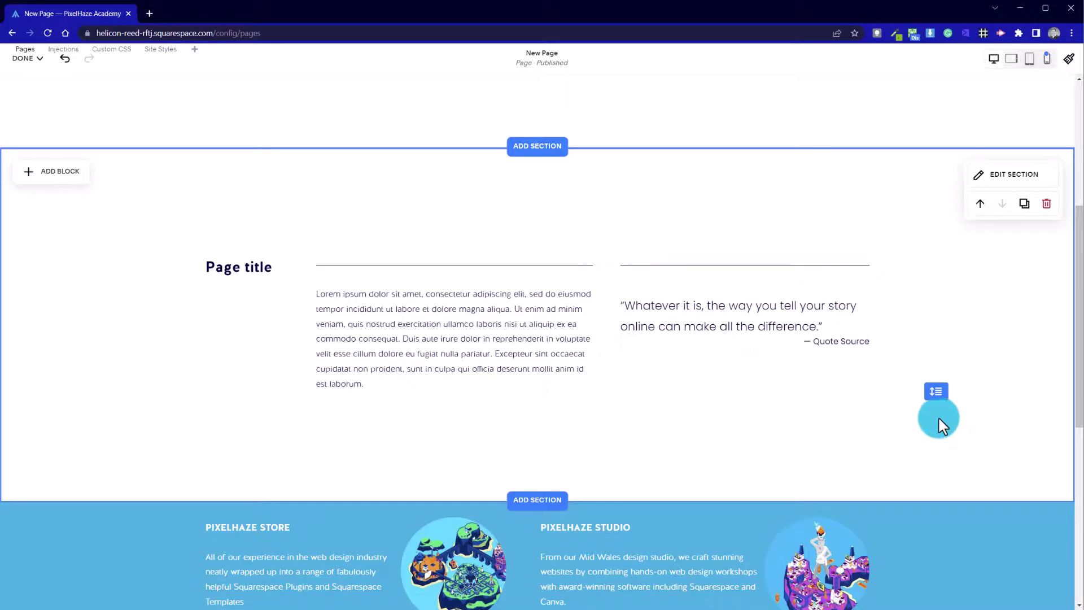
{"action": "left_click_drag", "start_coordinate": [941, 408], "coordinate": [945, 371]}
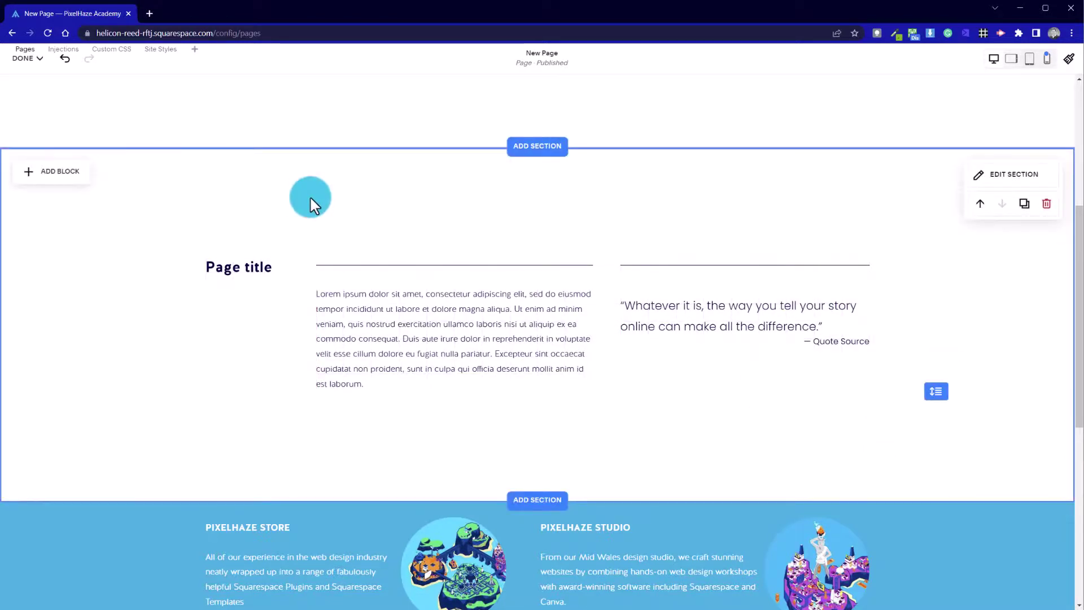